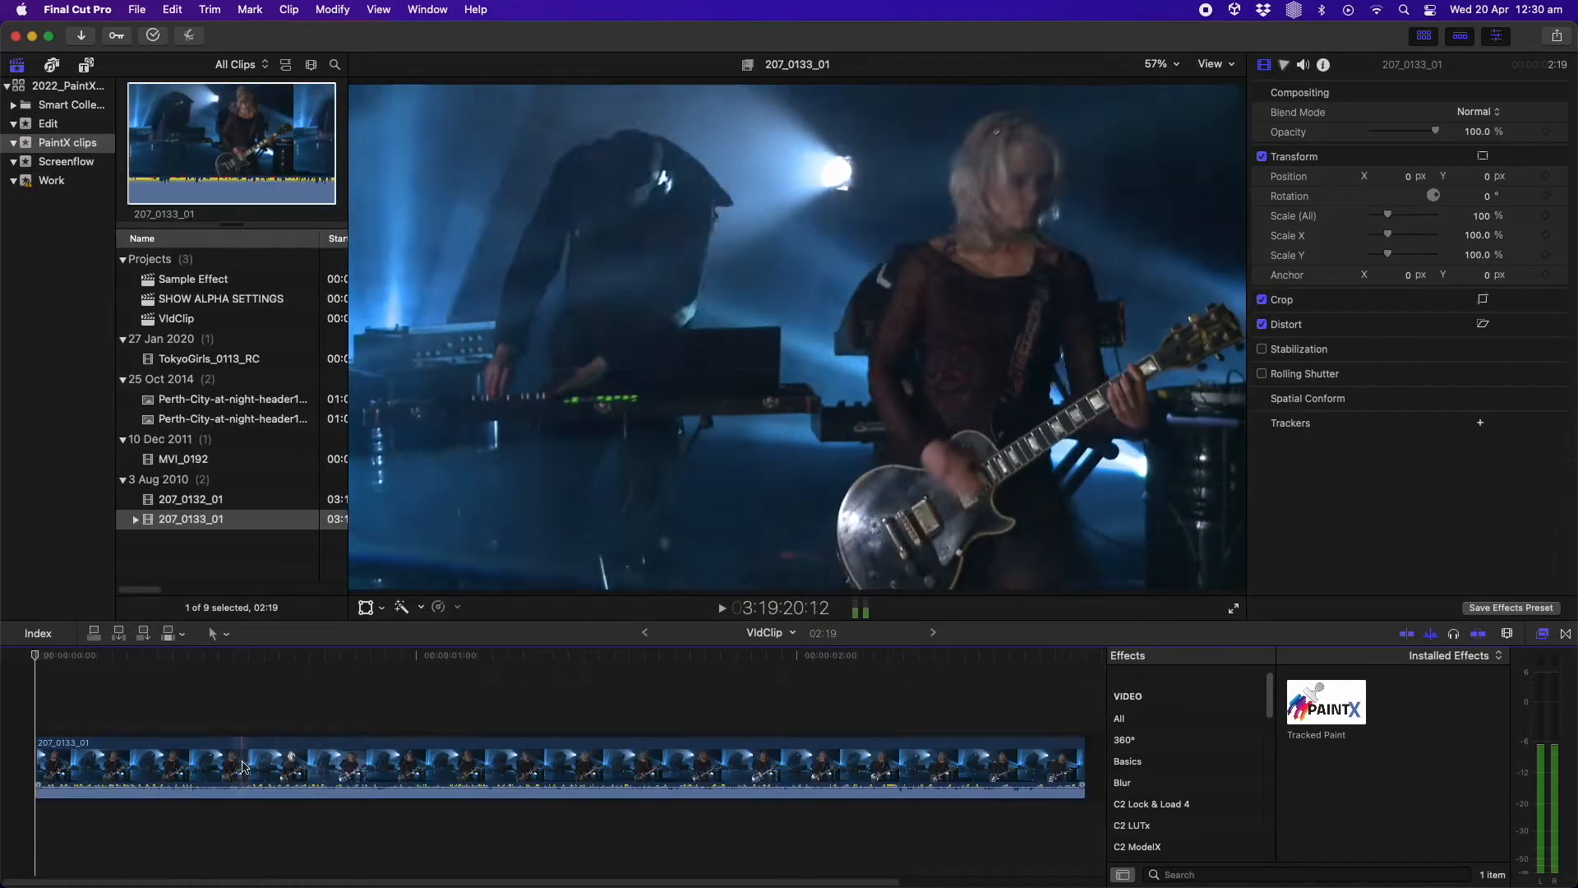
Duplicate the clip onto a connected layer directly above it in the timeline
click(122, 739)
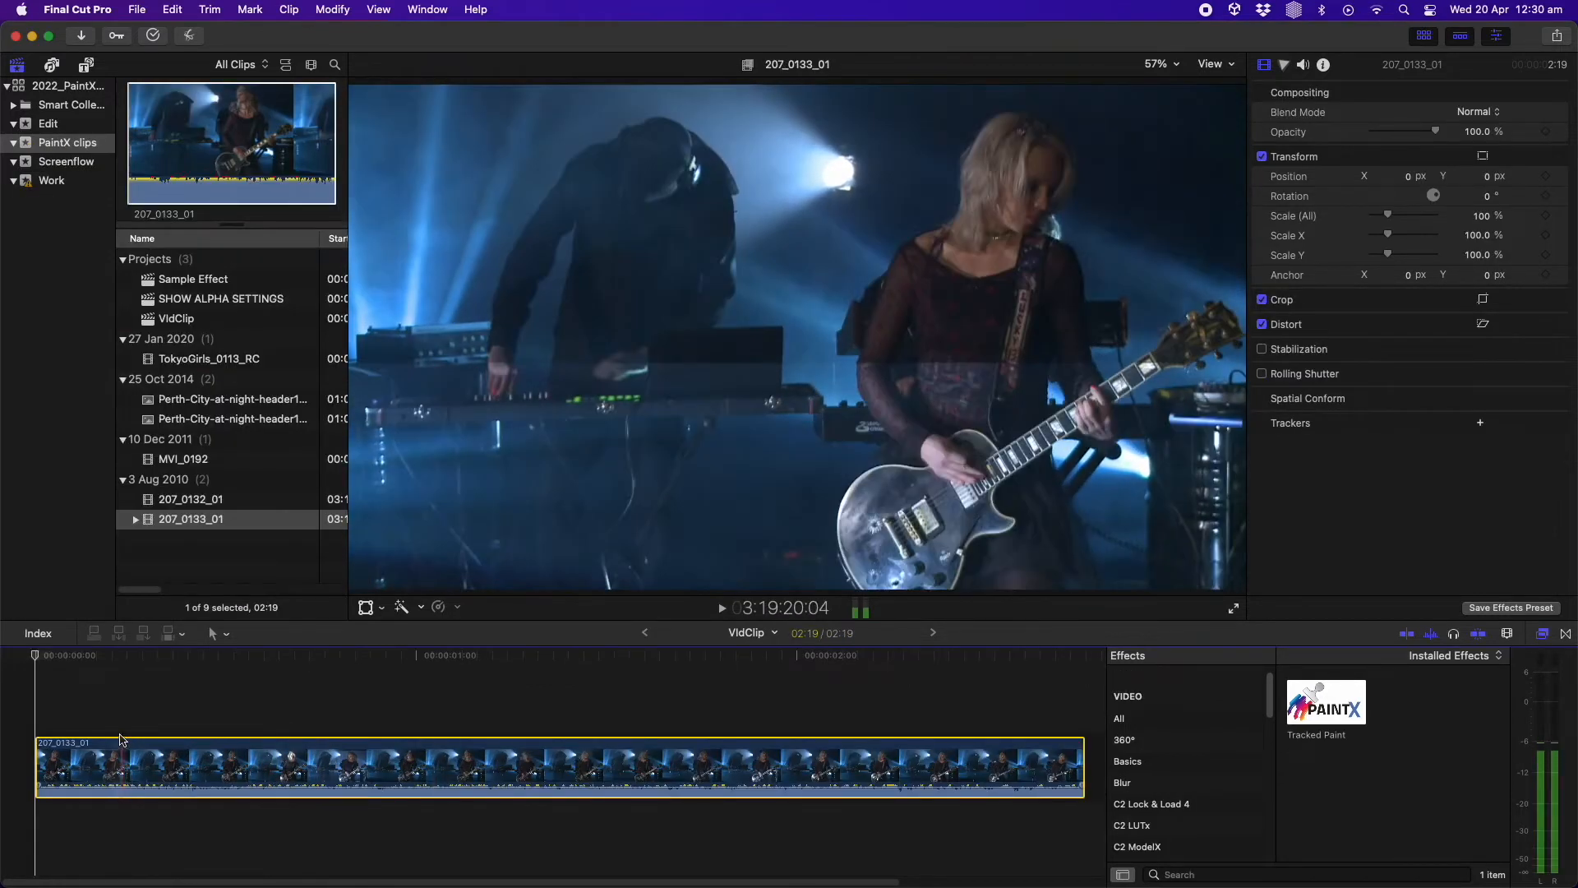
drag(122, 739, 150, 695)
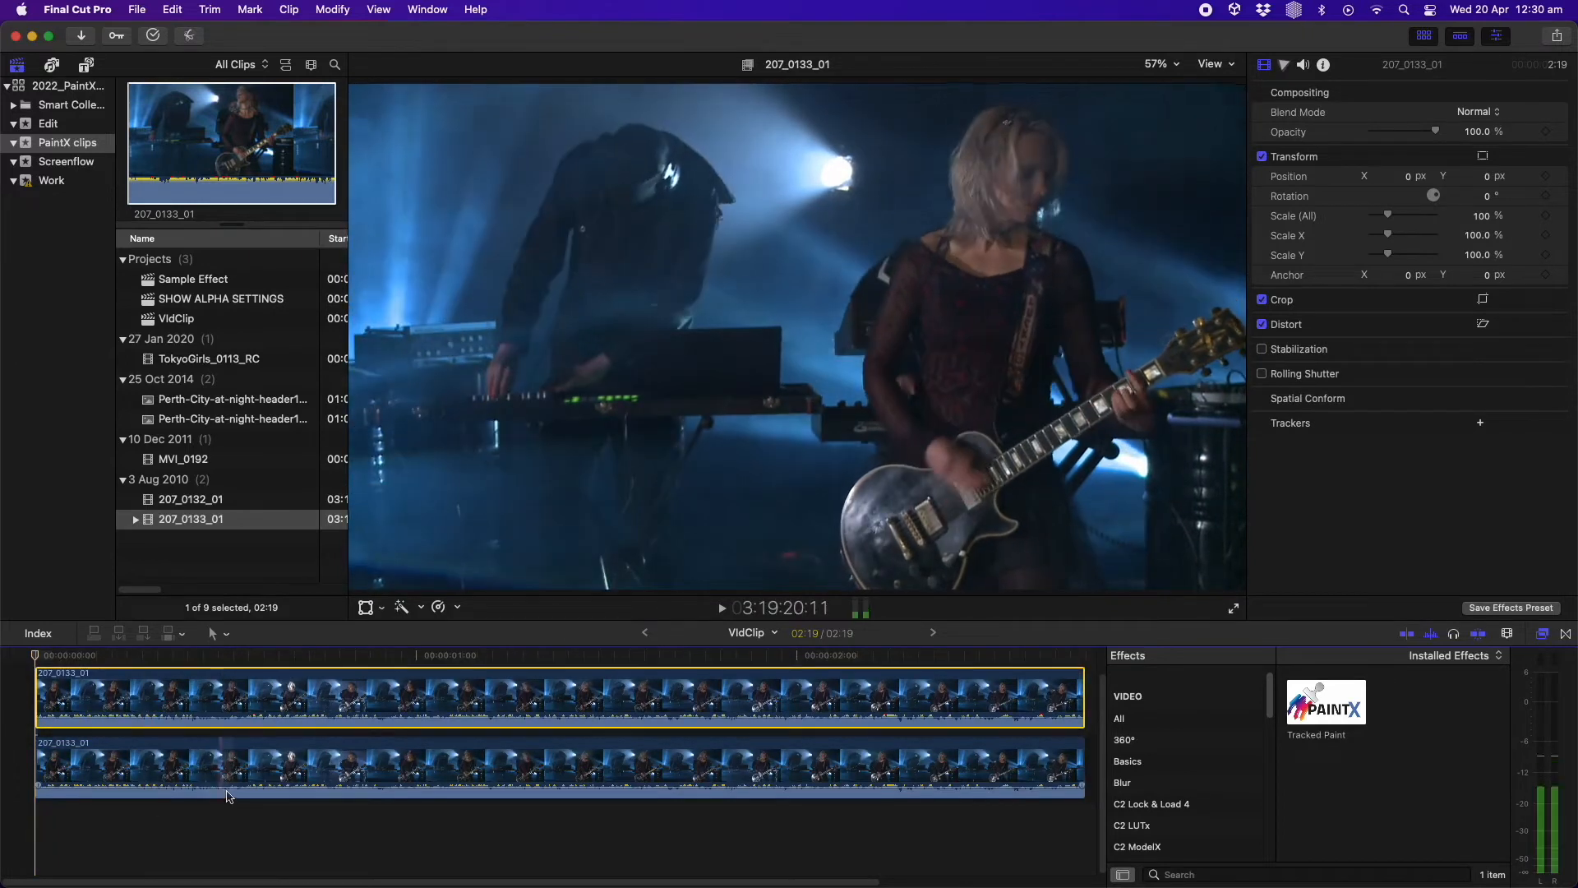
key(shift+z)
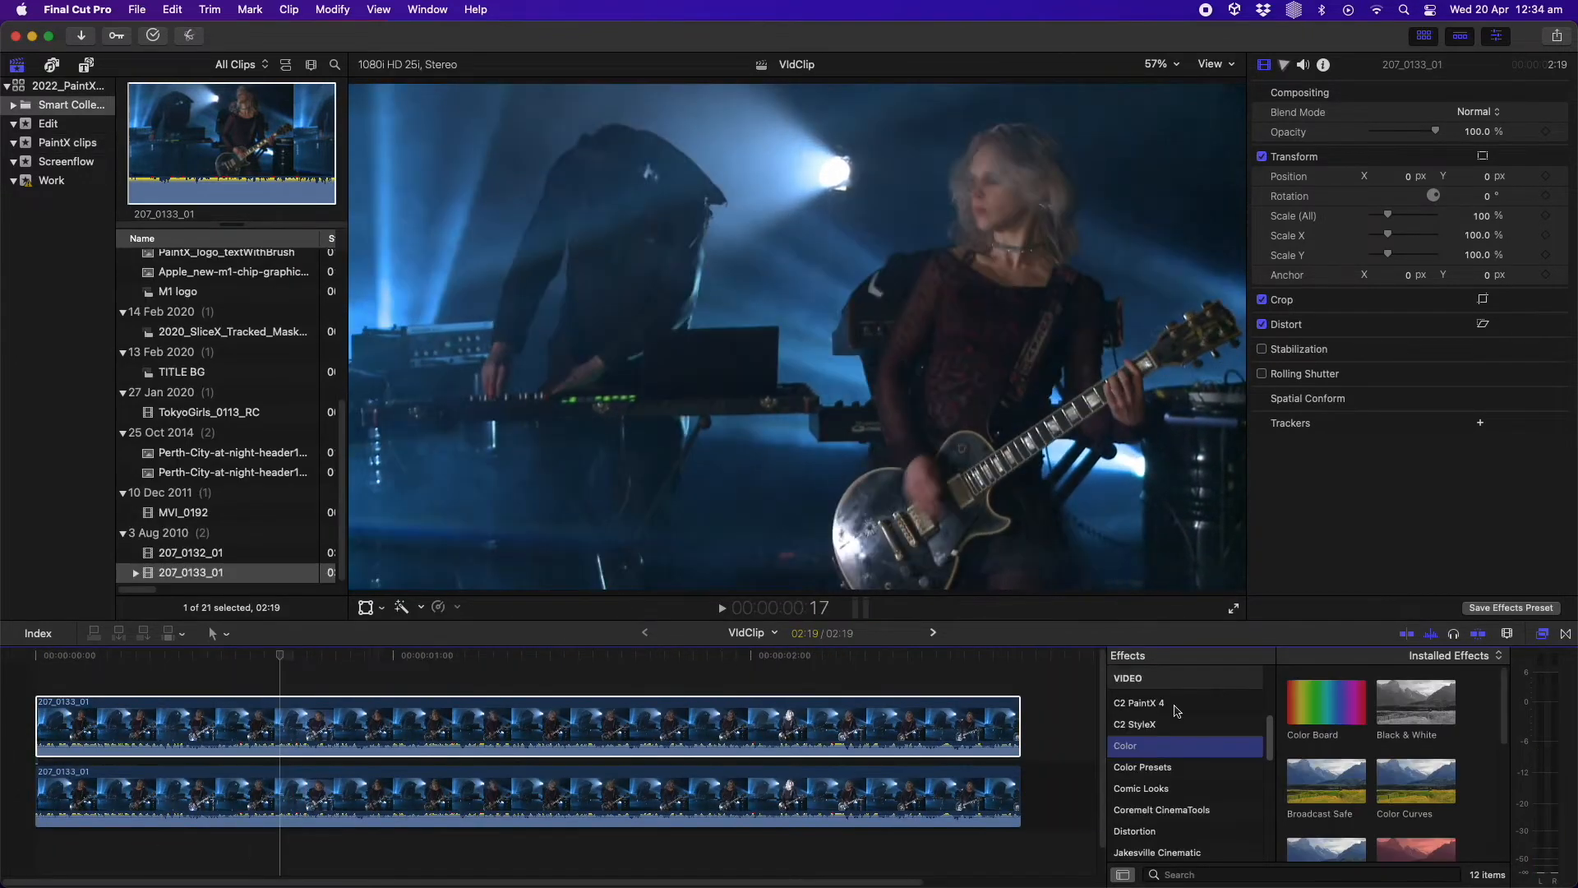
Apply the Tracked Paint effect to the upper clip and open its editor
click(1178, 710)
mouse_move(1349, 714)
mouse_down()
mouse_move(1212, 649)
mouse_move(765, 732)
mouse_up()
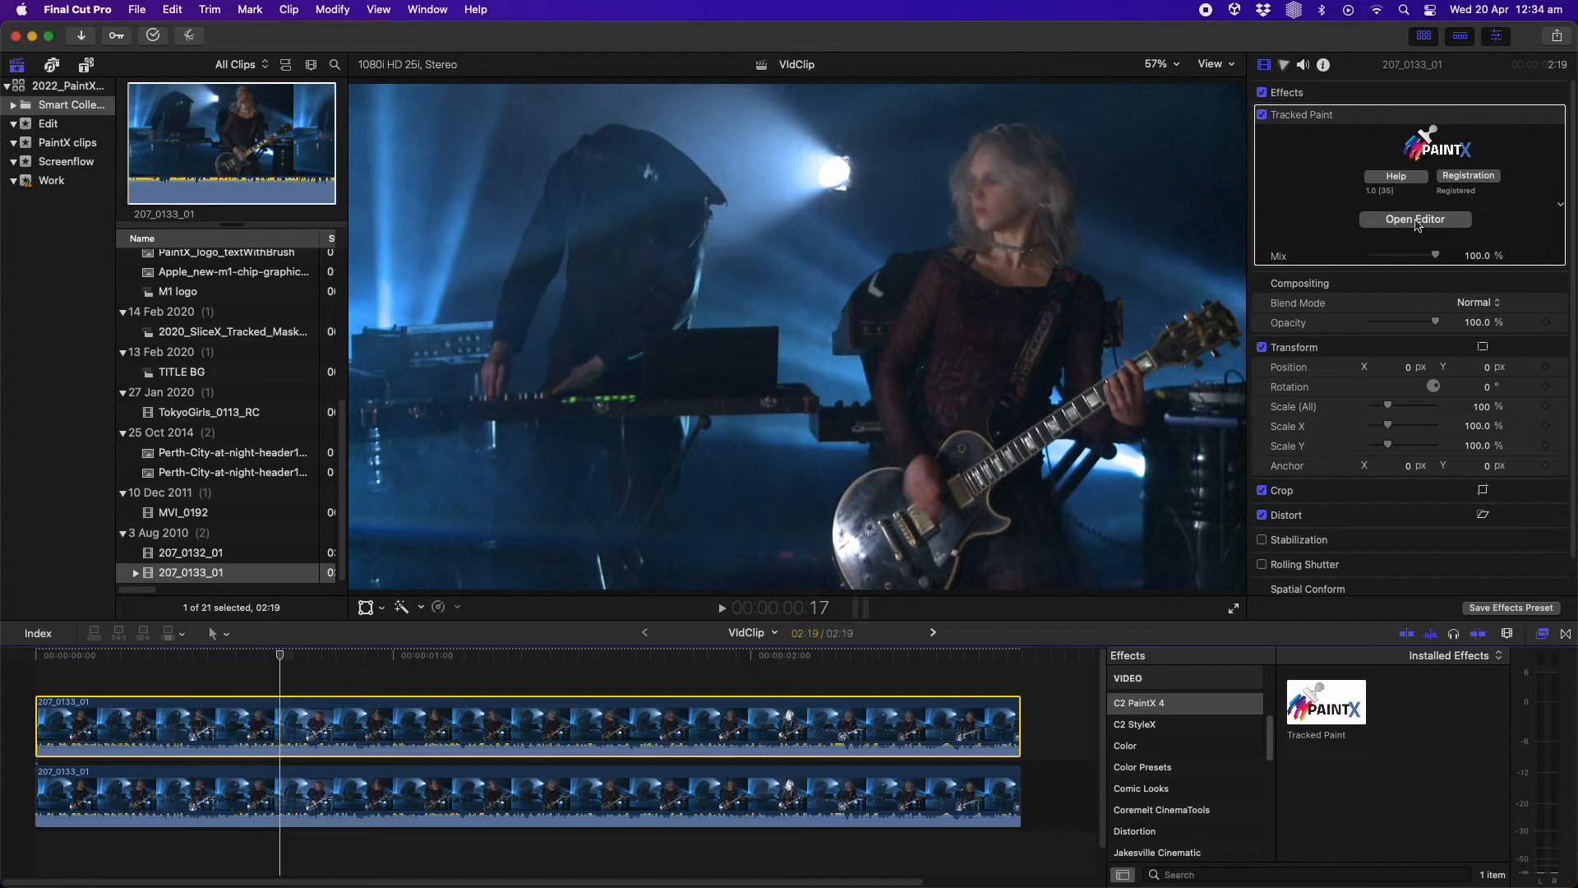
click(1416, 220)
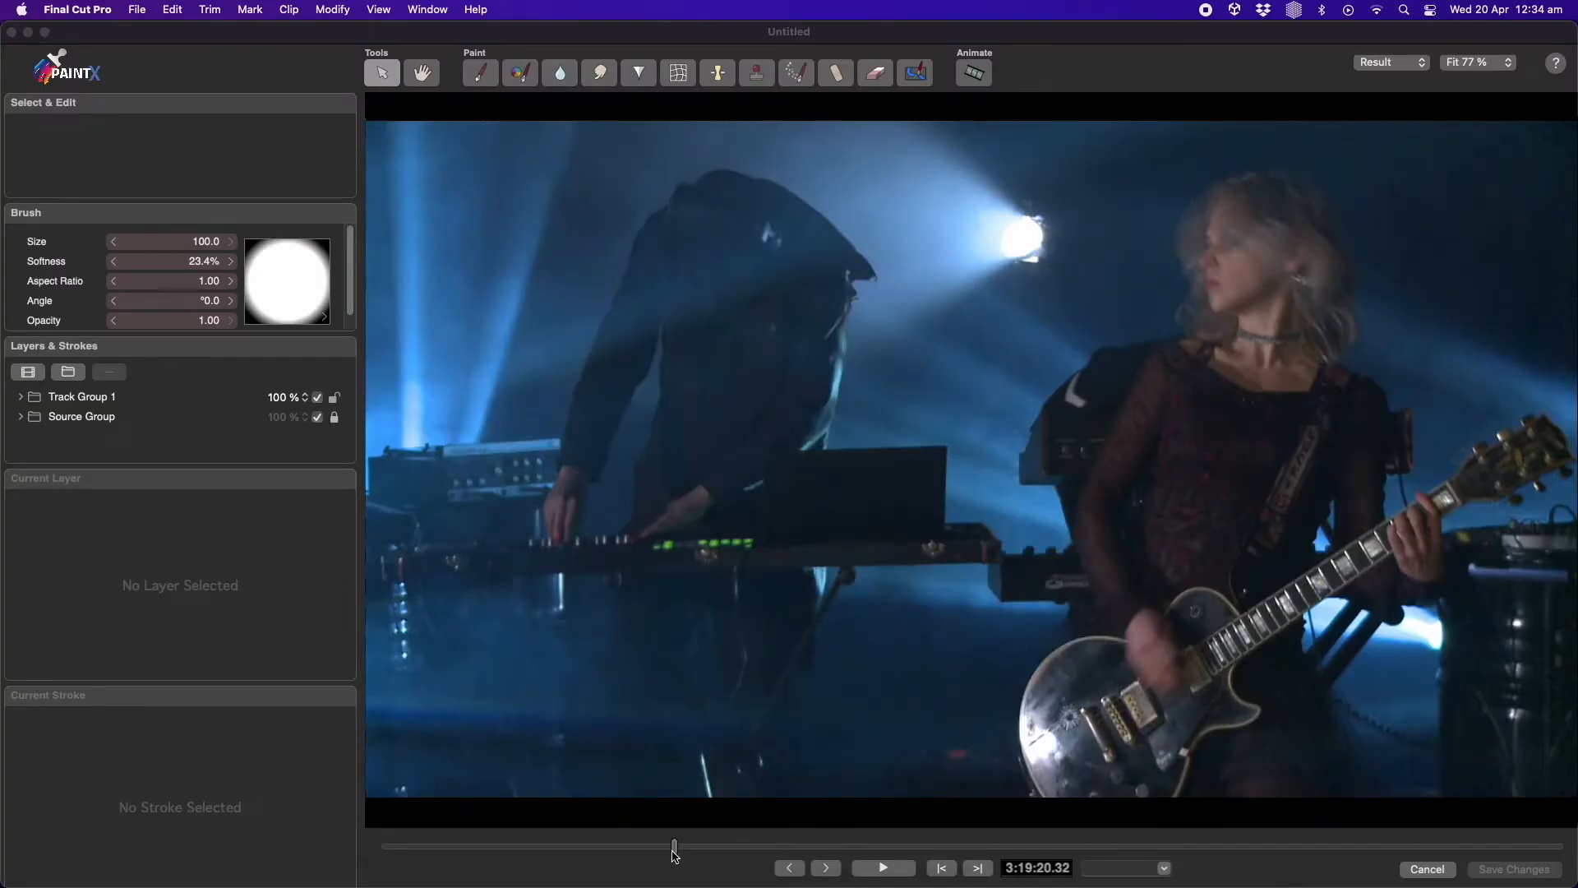
Select the Source Group, unlock it and expand it to show its source clip
click(100, 421)
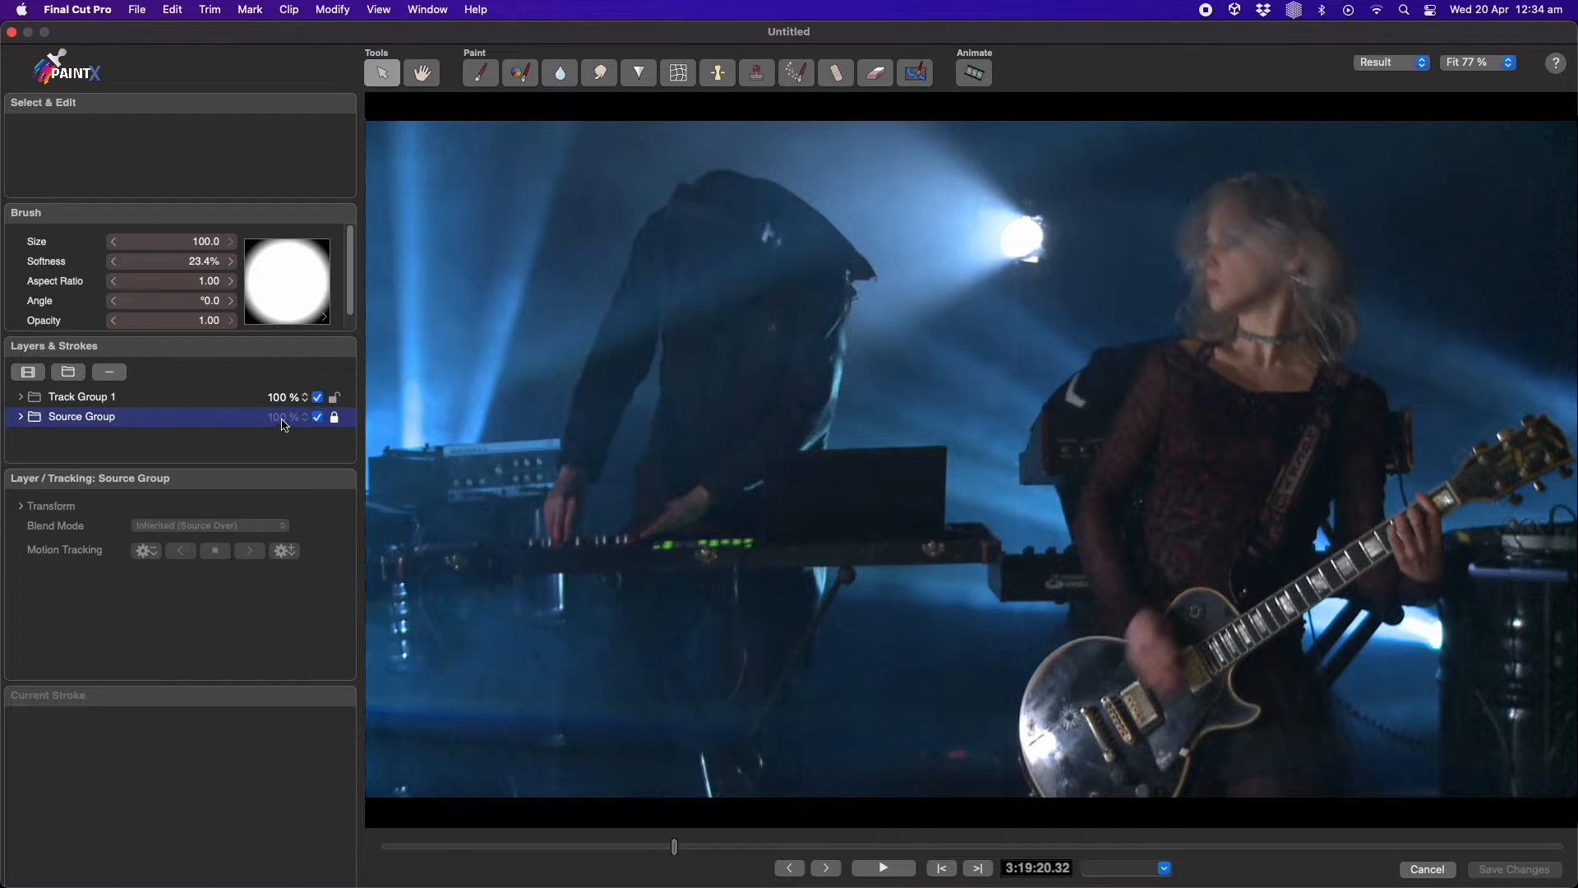
click(336, 419)
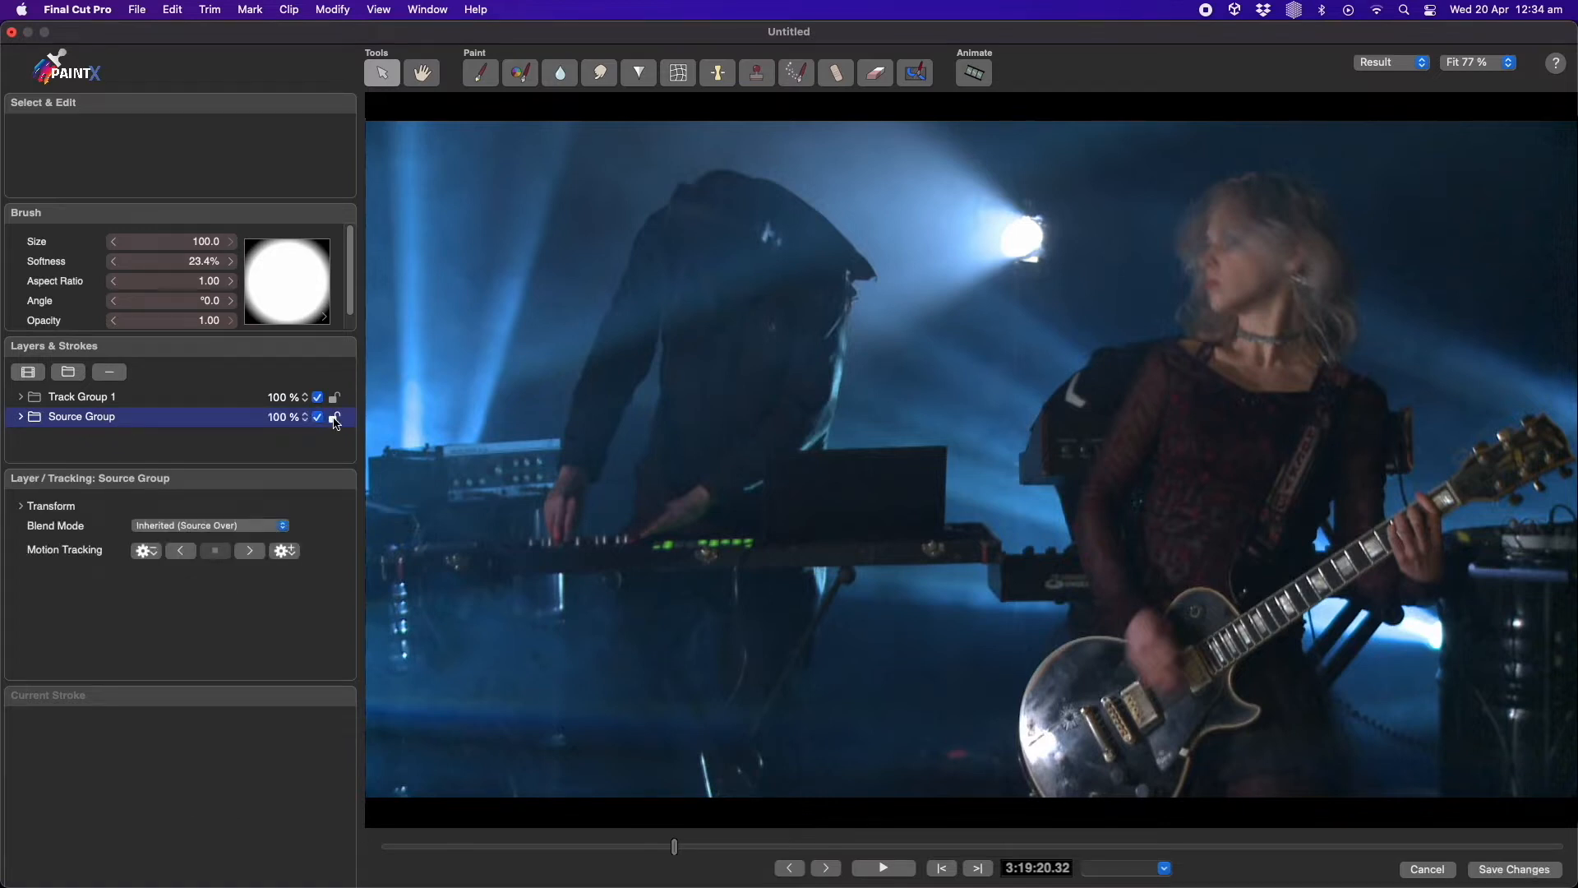
click(20, 419)
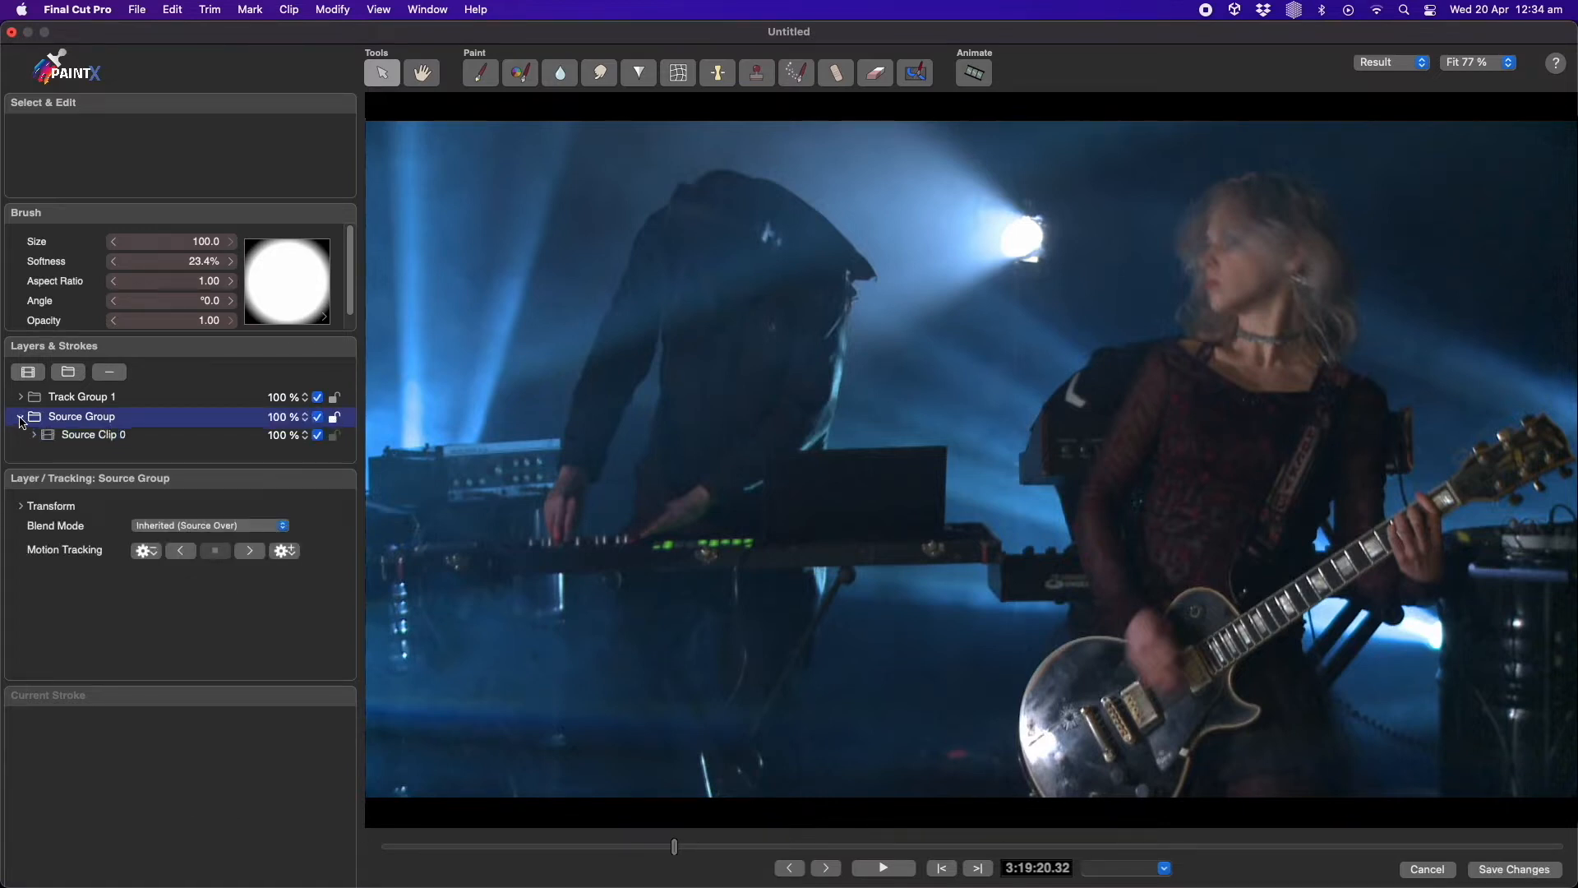
On the first frame, paint a Change Color stroke over the guitarist with hue 13.36, saturation 1.83, gamma 0.78 and size 395.7
drag(676, 852, 384, 854)
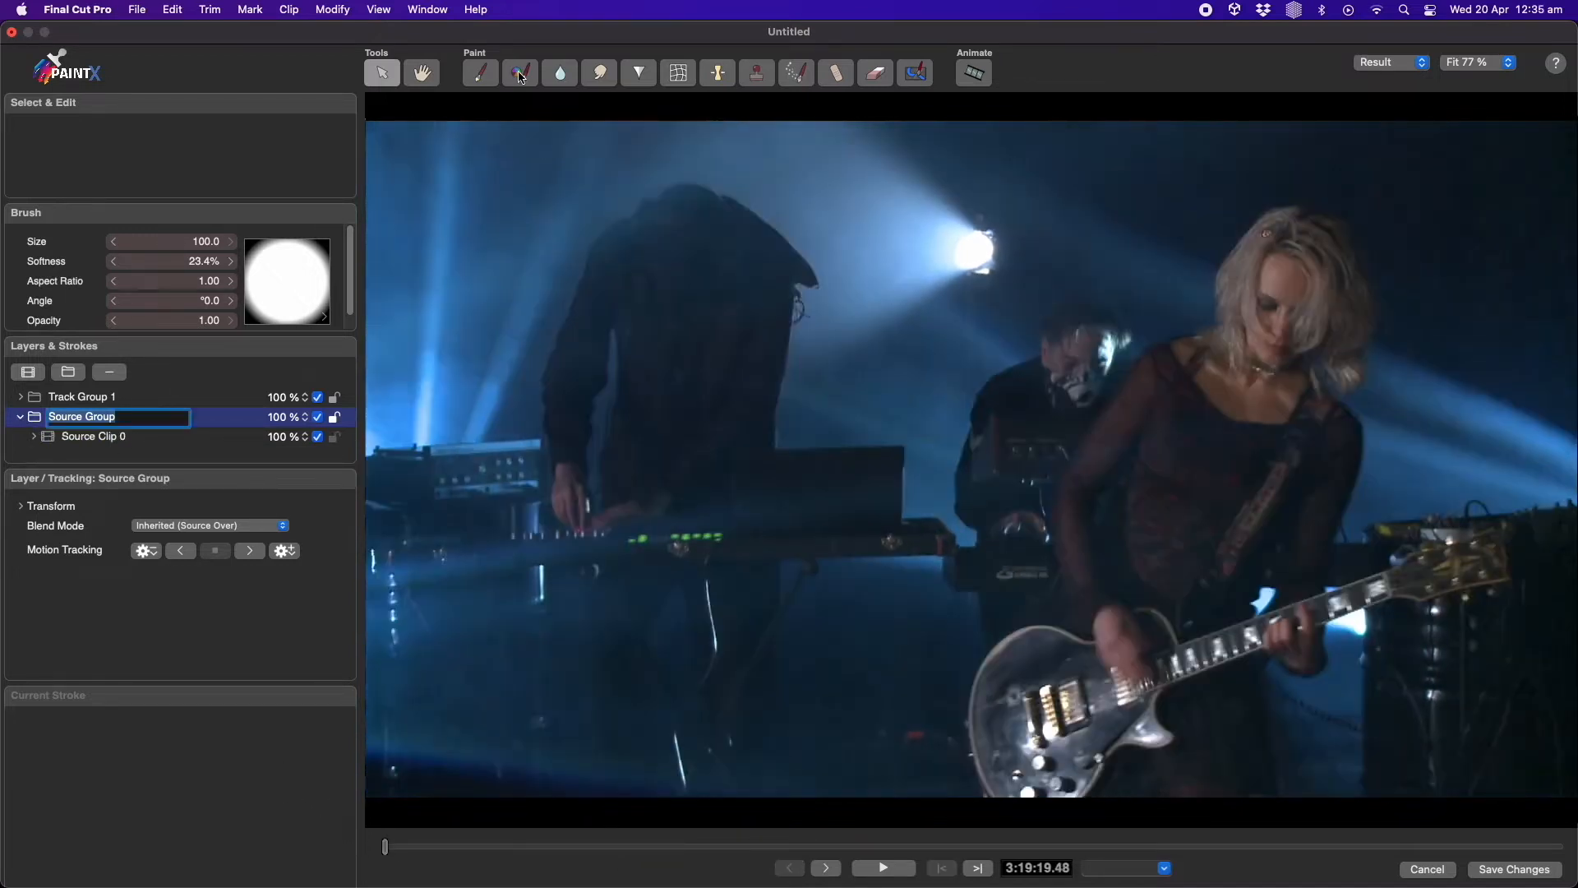
click(520, 76)
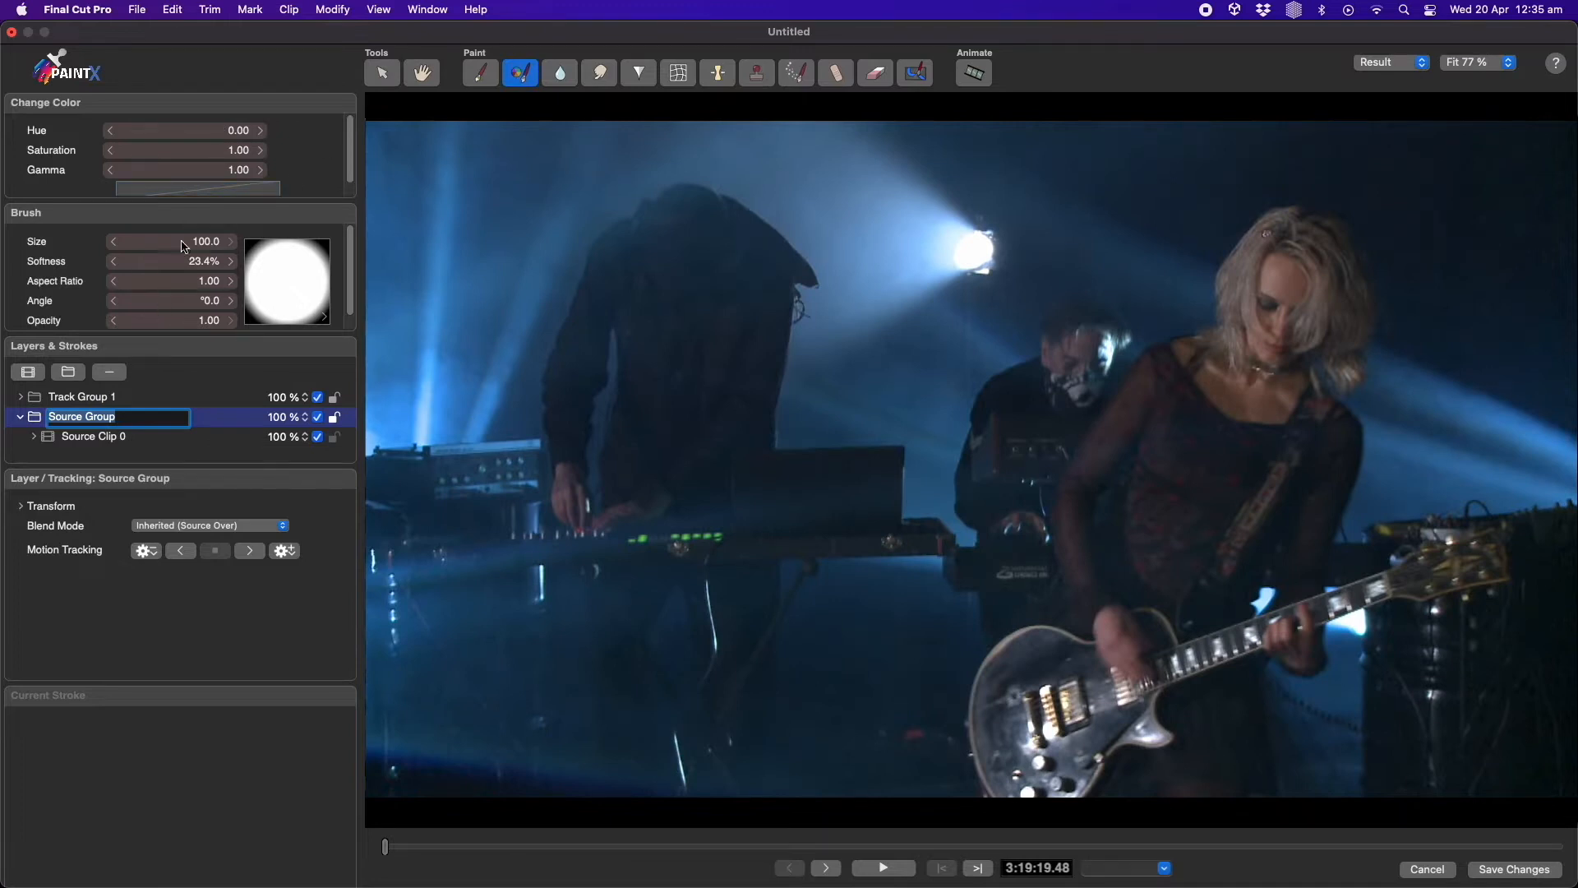
drag(1254, 212, 1328, 212)
mouse_move(233, 151)
mouse_down()
mouse_move(302, 151)
mouse_move(225, 170)
mouse_up()
mouse_move(208, 240)
mouse_down()
mouse_move(116, 250)
mouse_move(339, 250)
mouse_up()
drag(206, 246, 281, 250)
drag(685, 268, 697, 270)
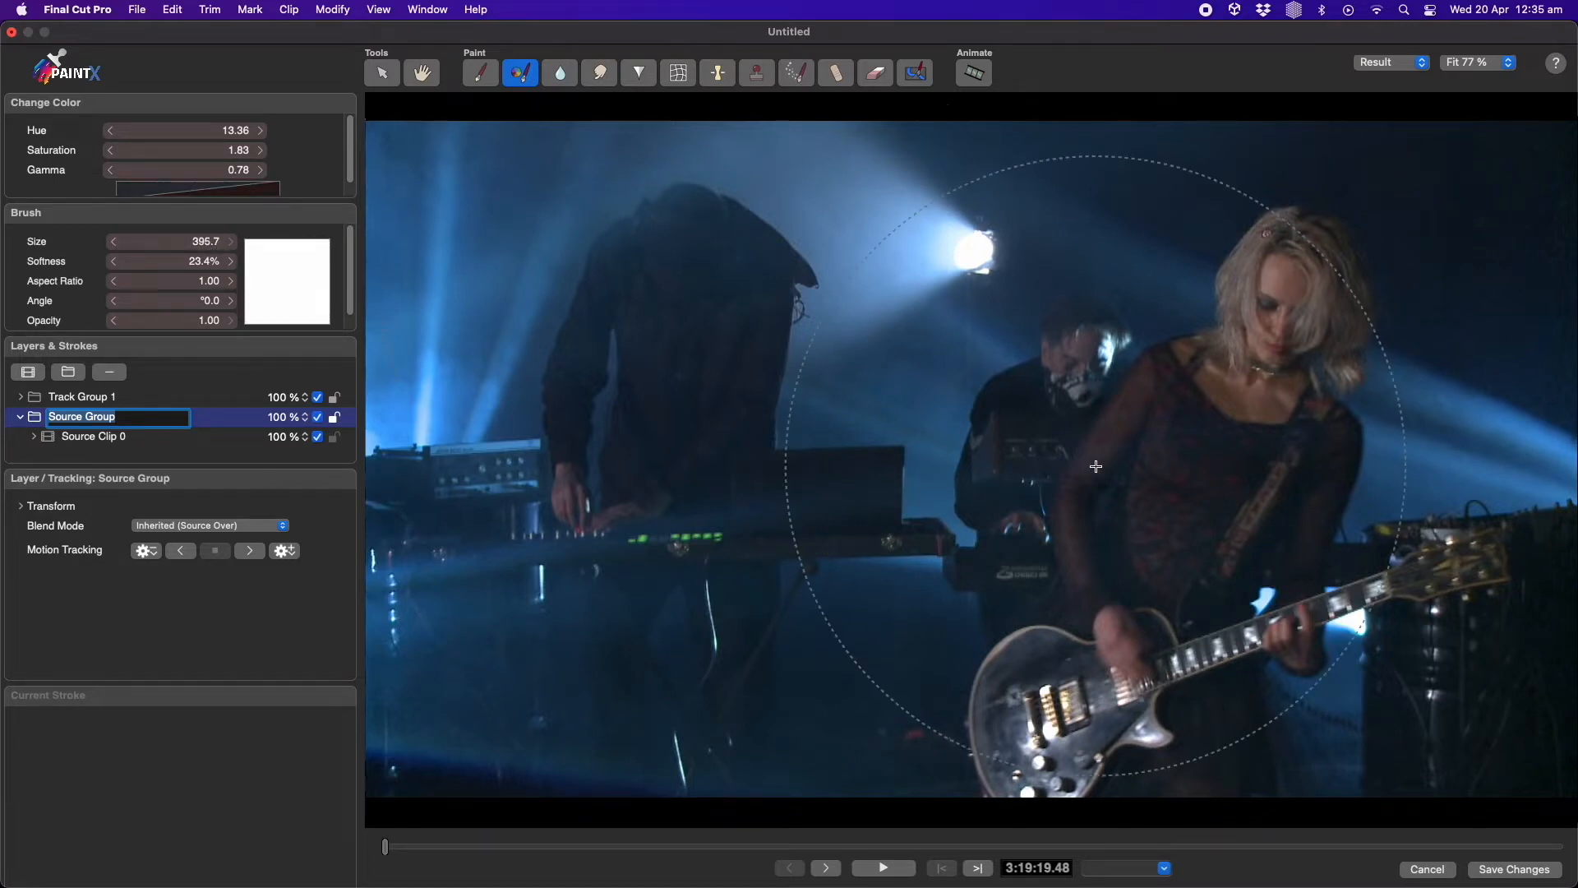
click(1265, 566)
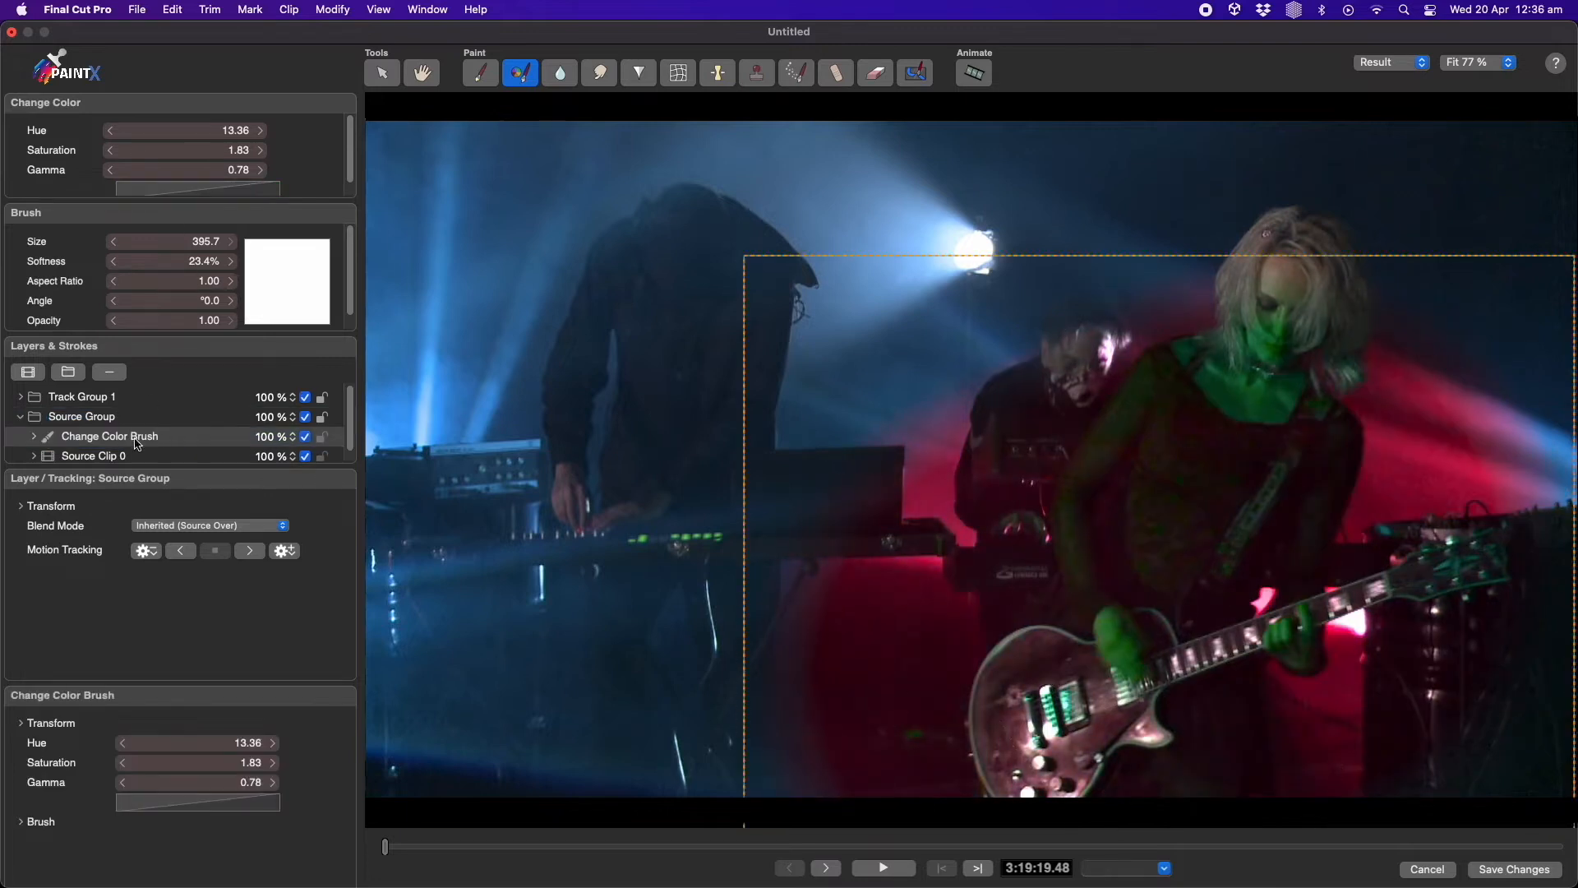
Select Track Group 1 and paint a size 15.7 Reveal Source stroke over the guitar neck
click(120, 398)
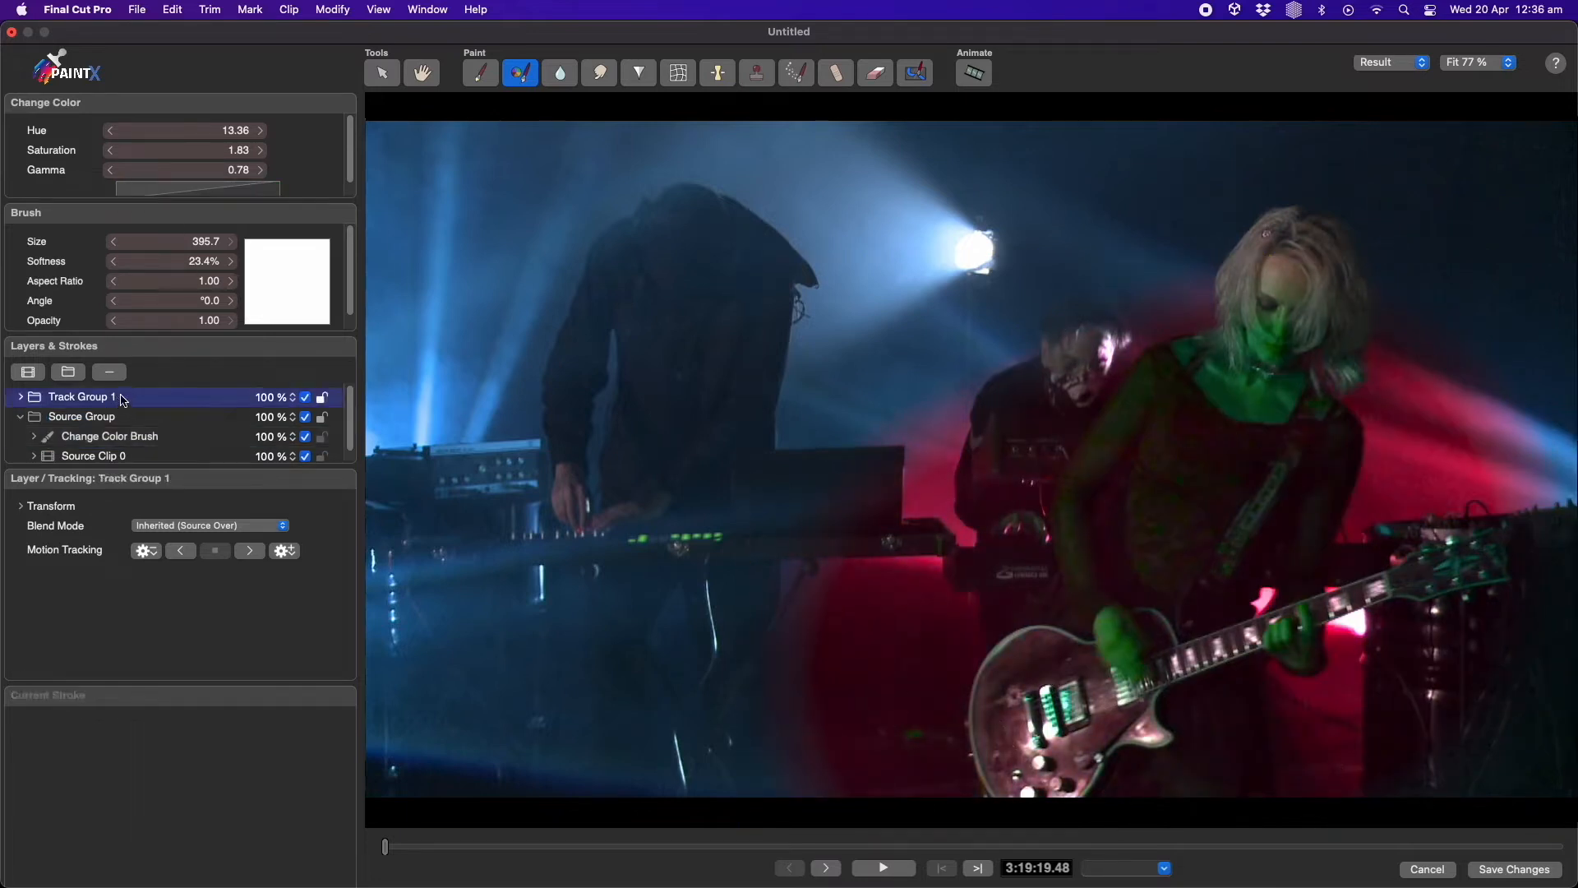
click(915, 73)
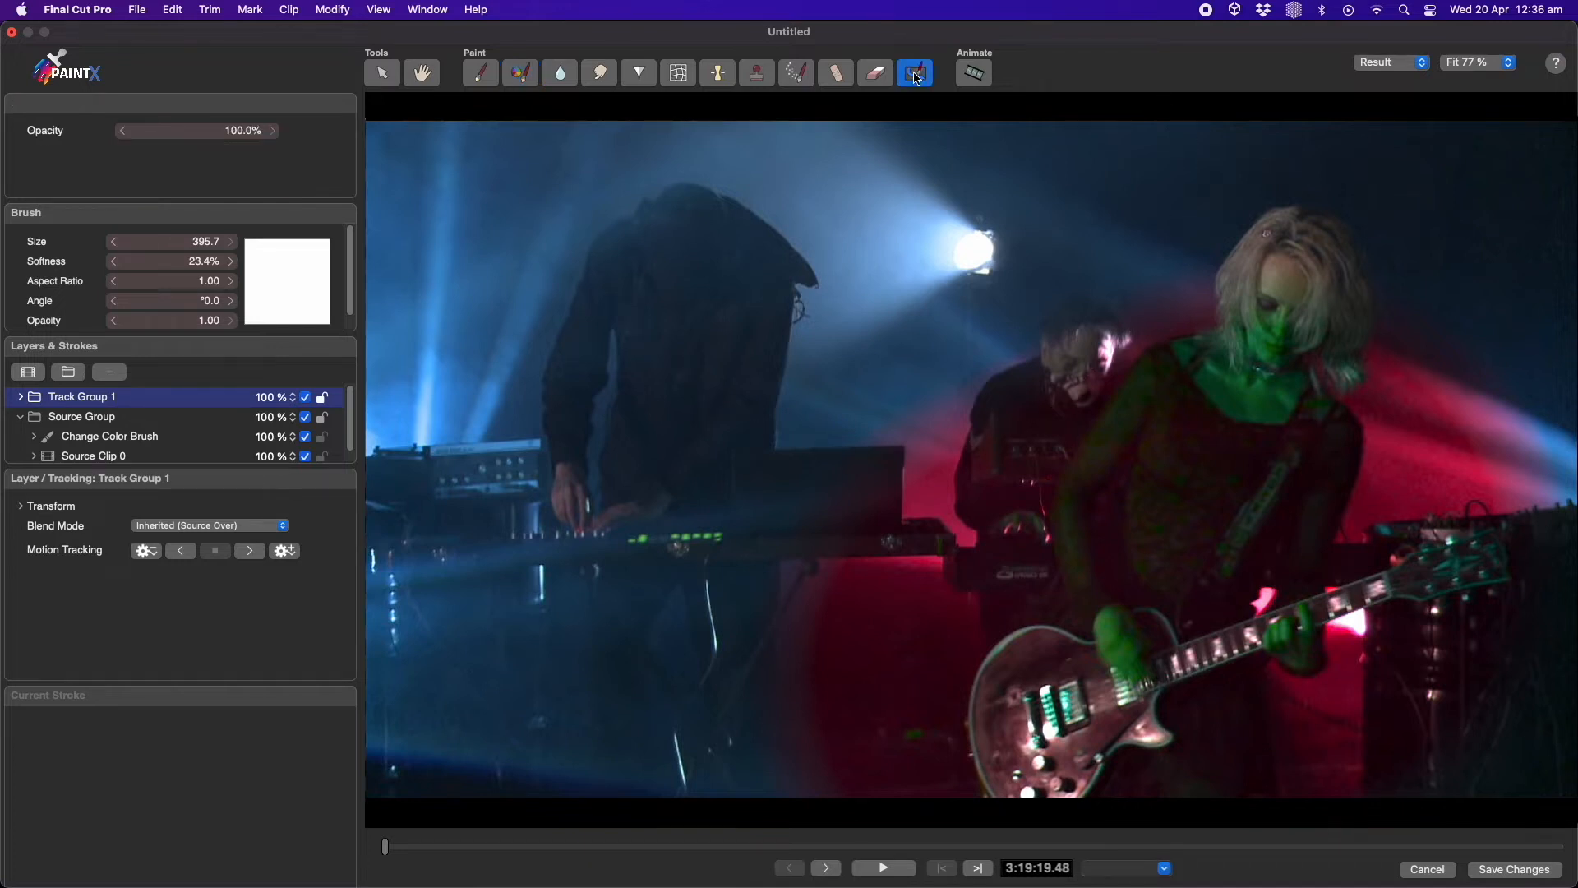
mouse_move(168, 246)
mouse_down()
mouse_move(144, 246)
mouse_move(161, 253)
mouse_up()
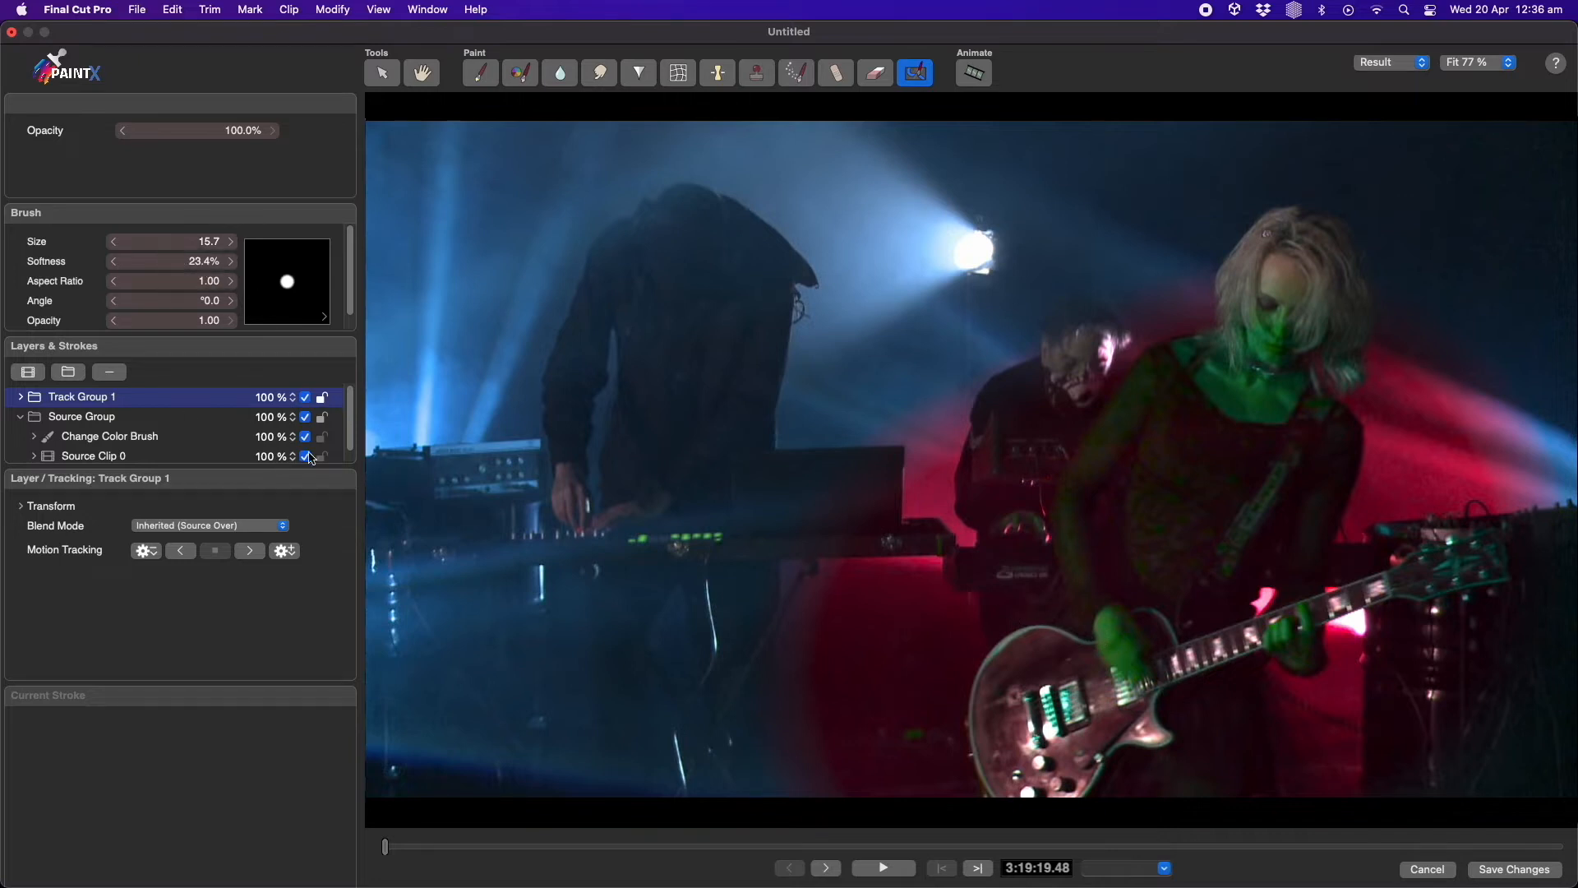
mouse_move(971, 791)
mouse_down()
mouse_move(958, 717)
mouse_move(1039, 589)
mouse_move(1184, 622)
mouse_move(1406, 550)
mouse_up()
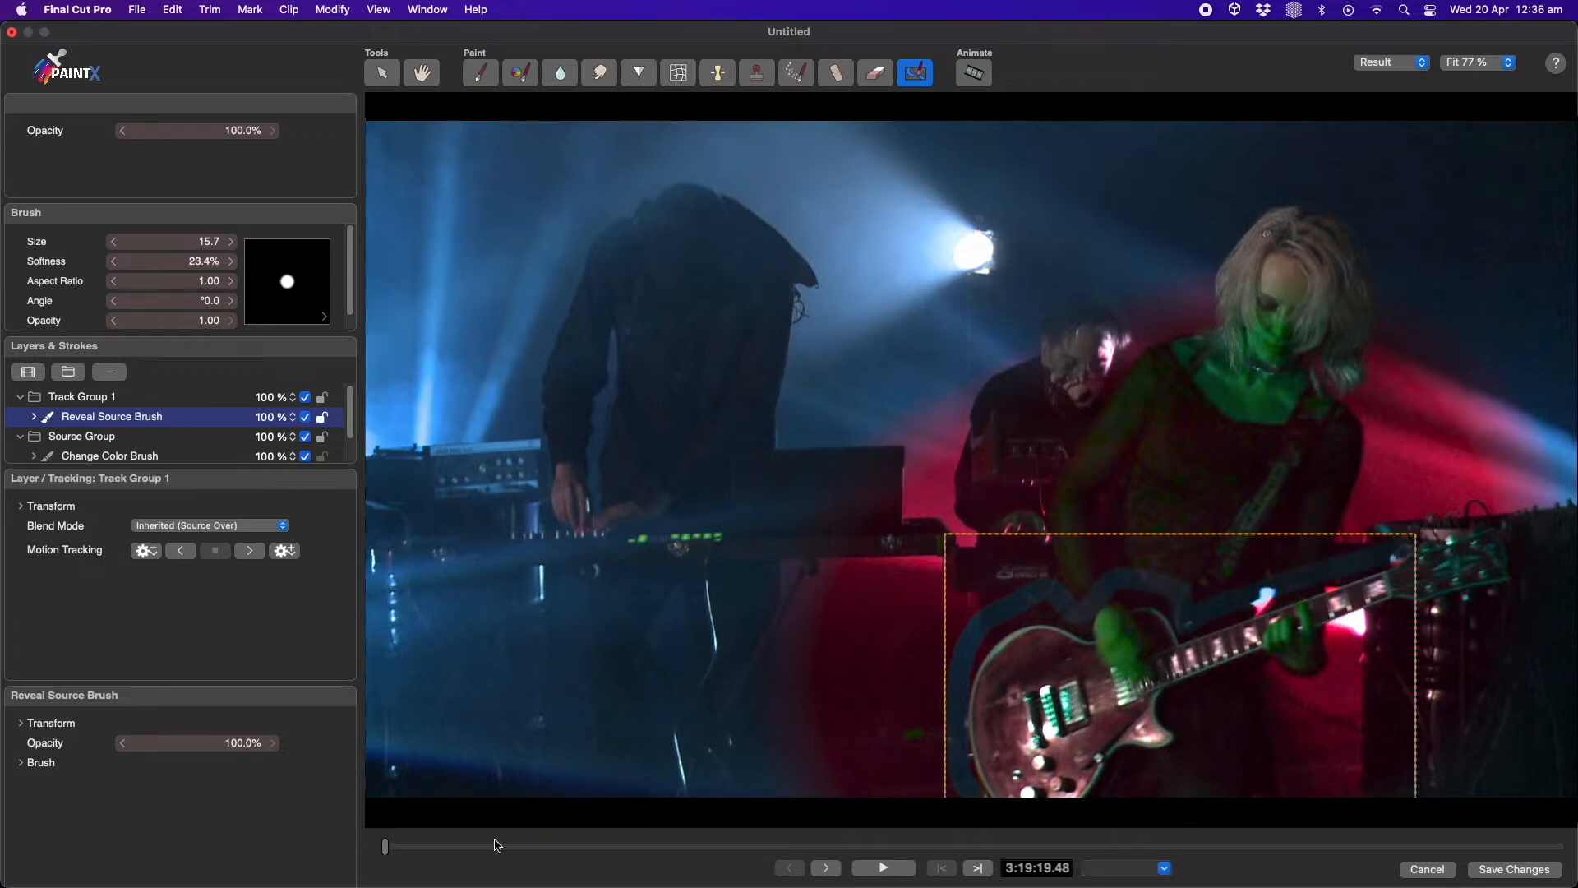
Delete the Reveal Source stroke just painted
drag(390, 852, 341, 845)
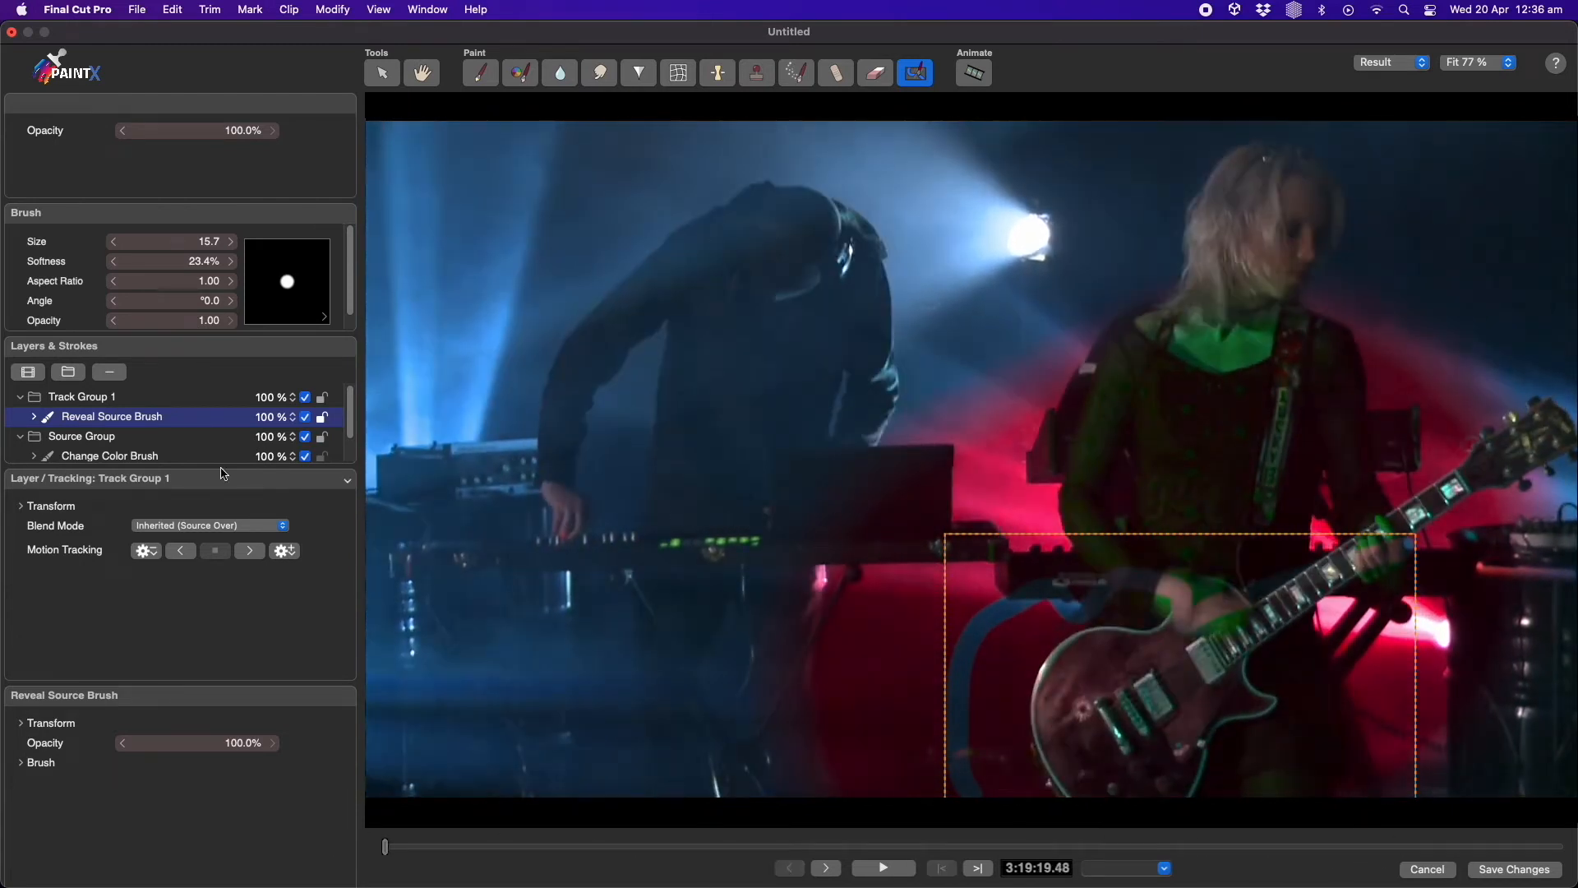
click(109, 374)
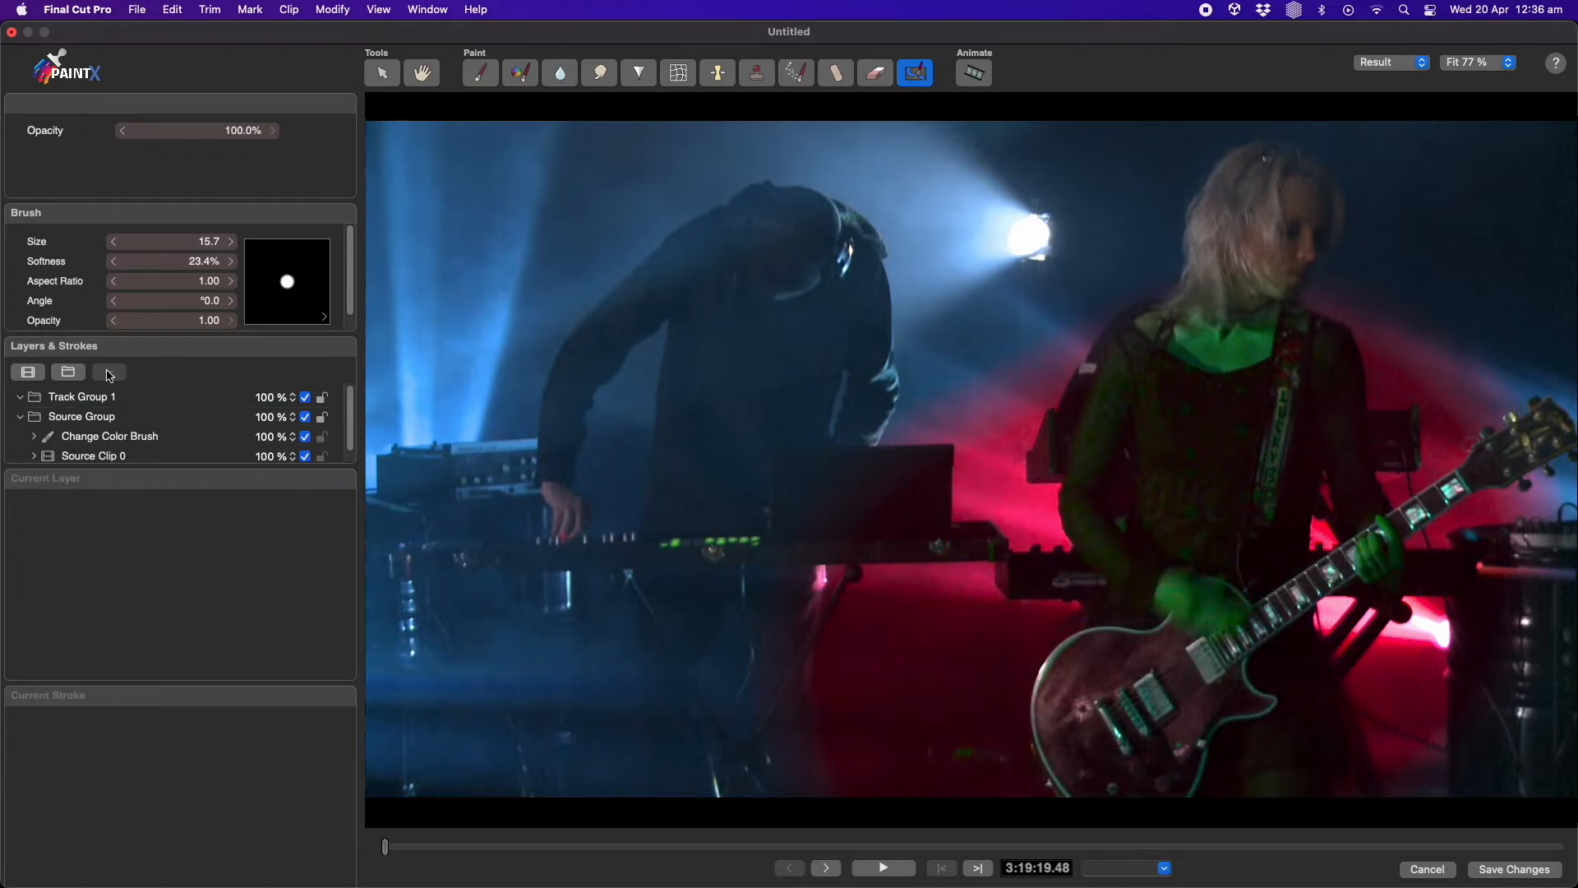
Turn on Animate mode and paint a Reveal Source stroke over the guitar on the first frame
click(975, 74)
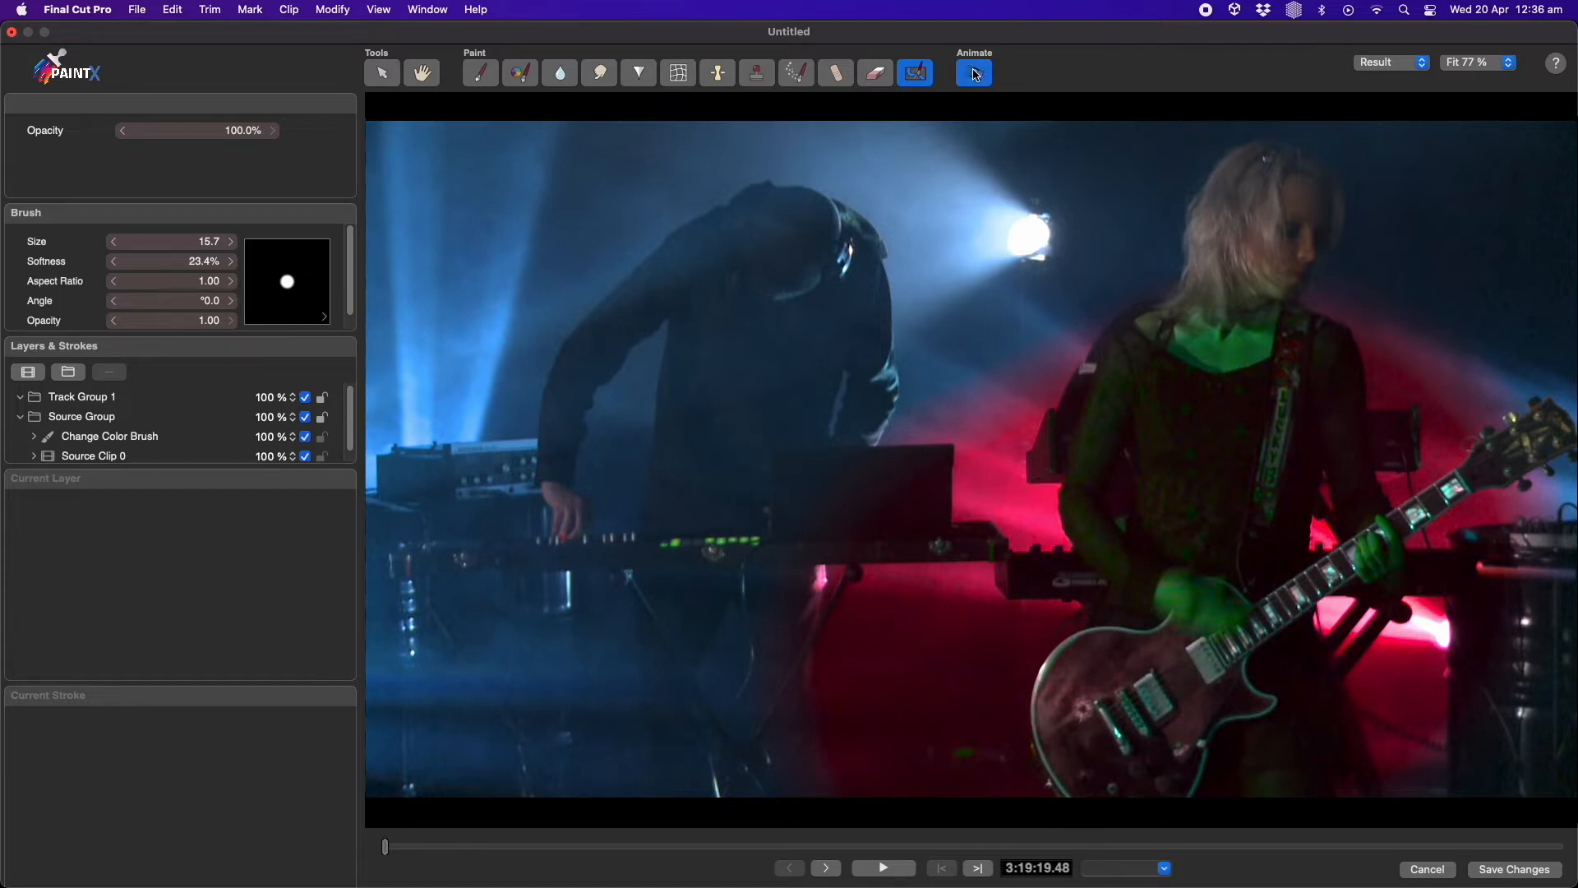
mouse_move(1031, 785)
mouse_down()
mouse_move(1016, 737)
mouse_move(1031, 651)
mouse_move(1084, 606)
mouse_move(1132, 618)
mouse_move(1196, 545)
mouse_move(1236, 577)
mouse_move(1468, 444)
mouse_up()
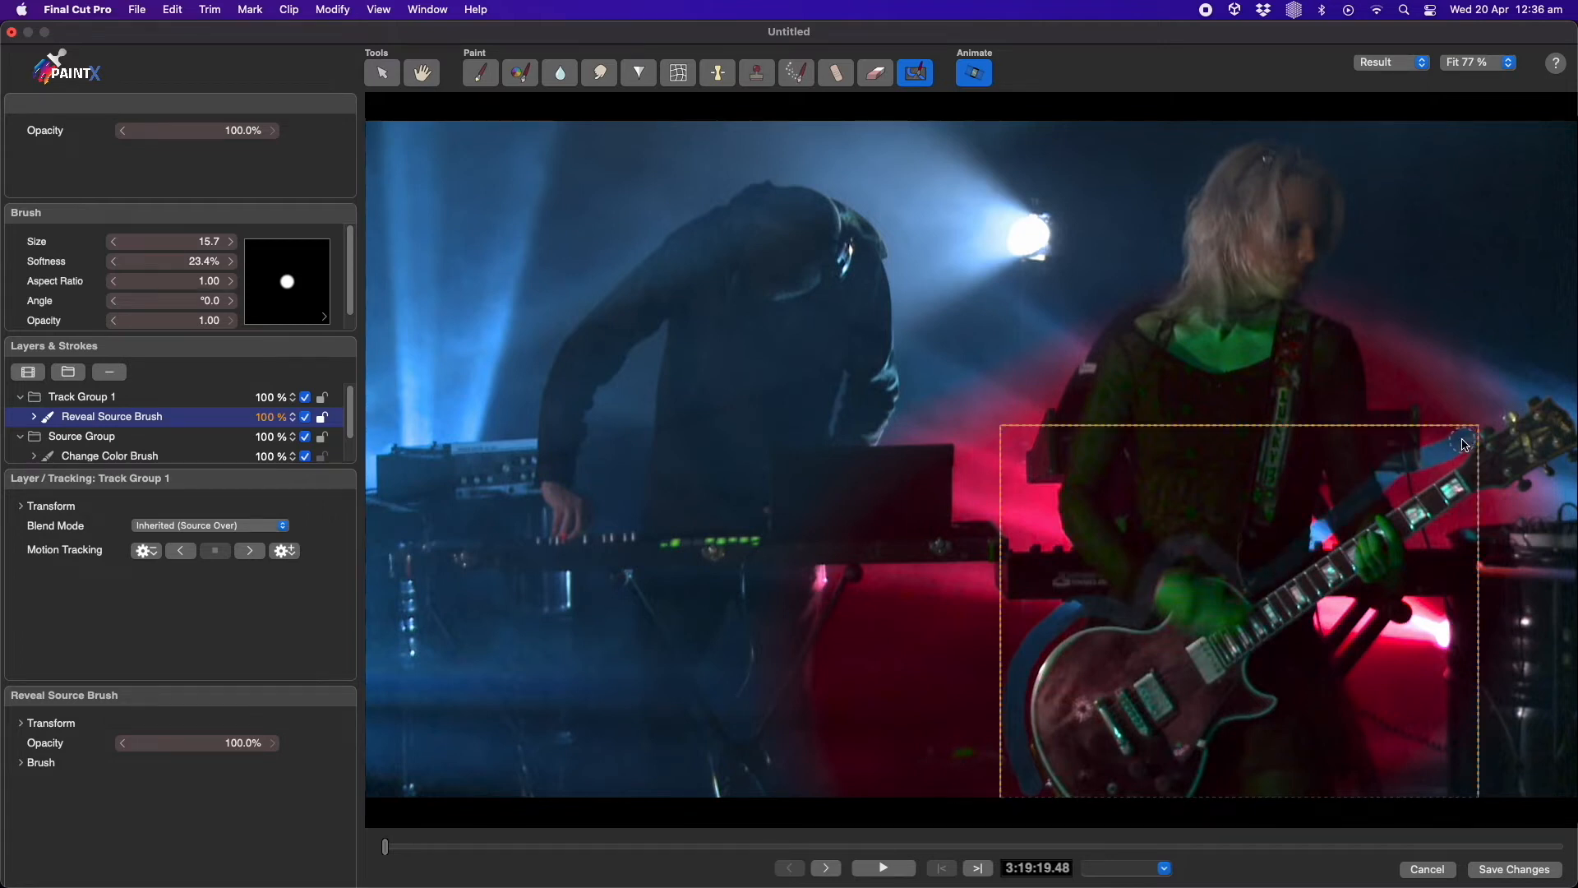
Advance frame by frame, painting a new Reveal Source stroke over the guitar on each of the next two frames
key(Right)
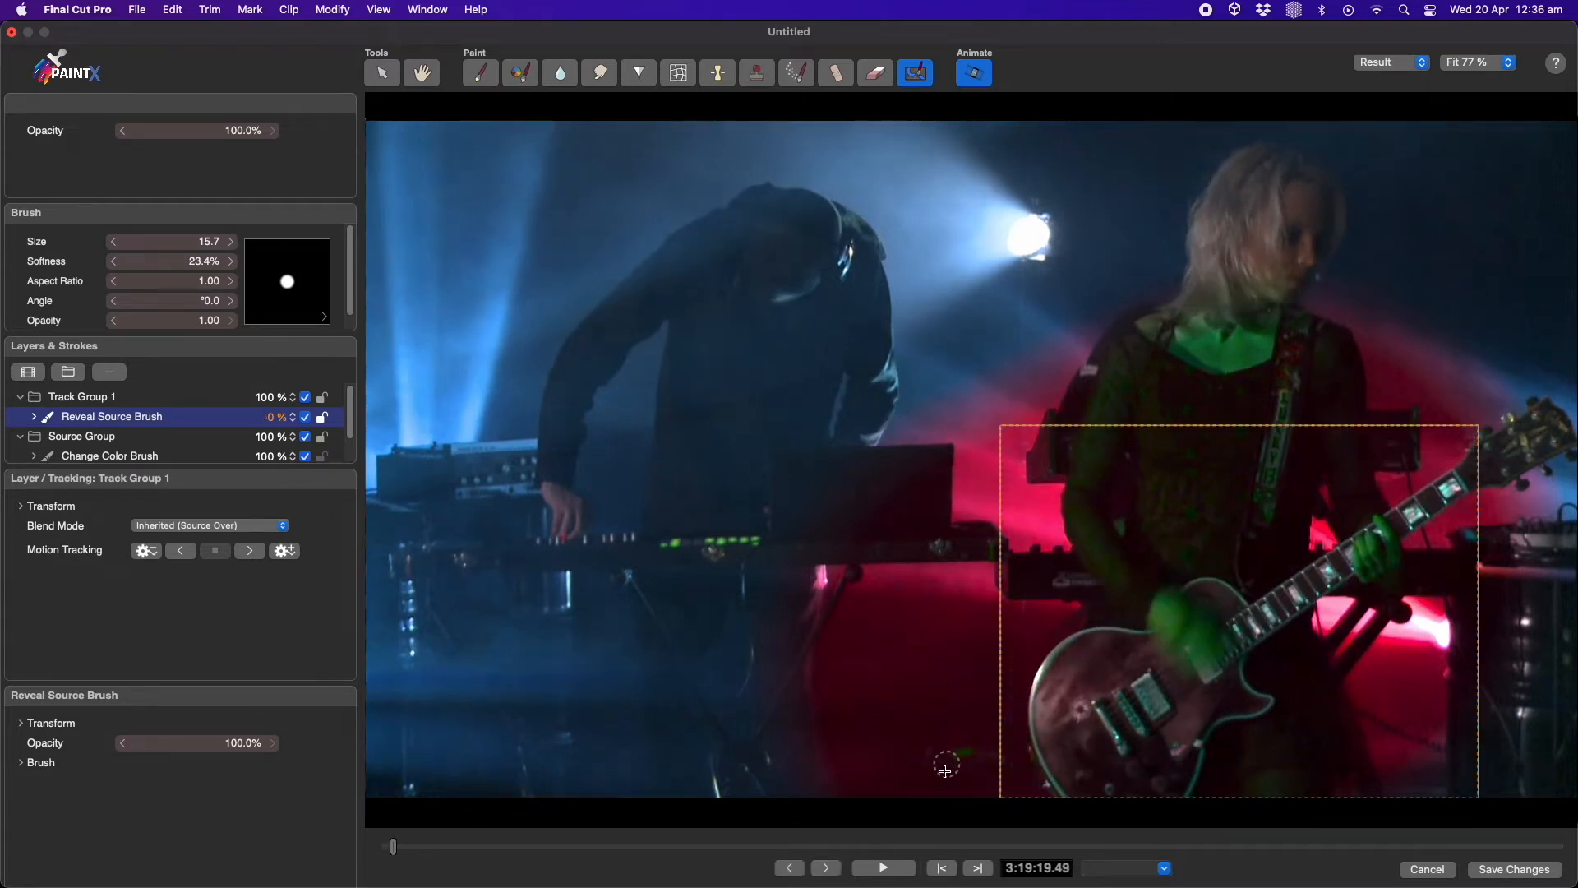
mouse_move(1023, 787)
mouse_down()
mouse_move(1017, 670)
mouse_move(1062, 613)
mouse_move(1126, 615)
mouse_move(1197, 562)
mouse_move(1242, 582)
mouse_move(1460, 448)
mouse_up()
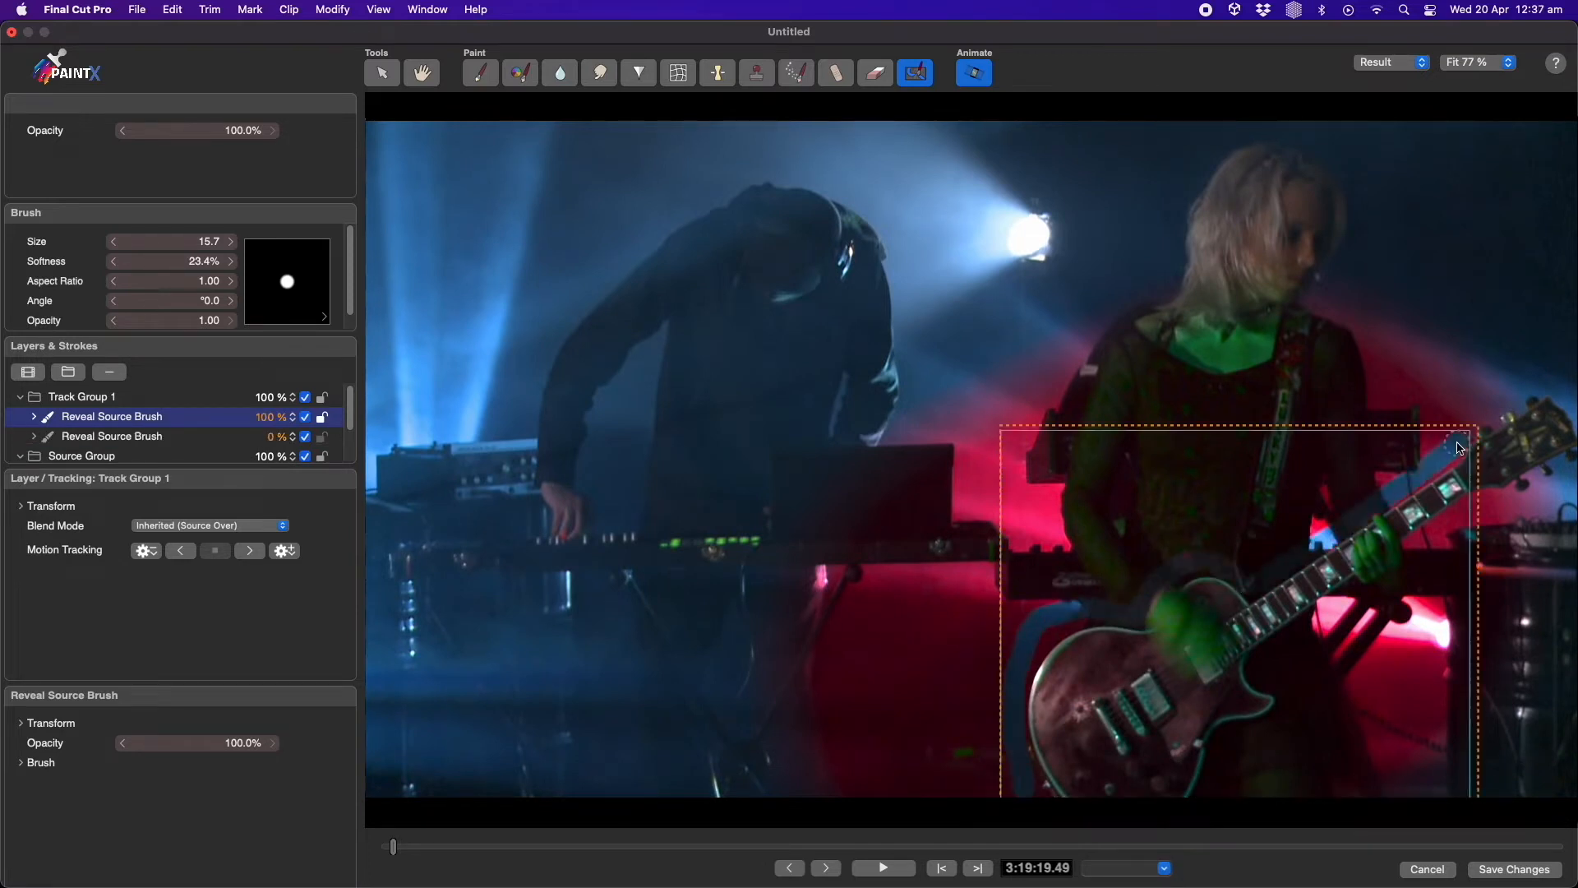
key(Right)
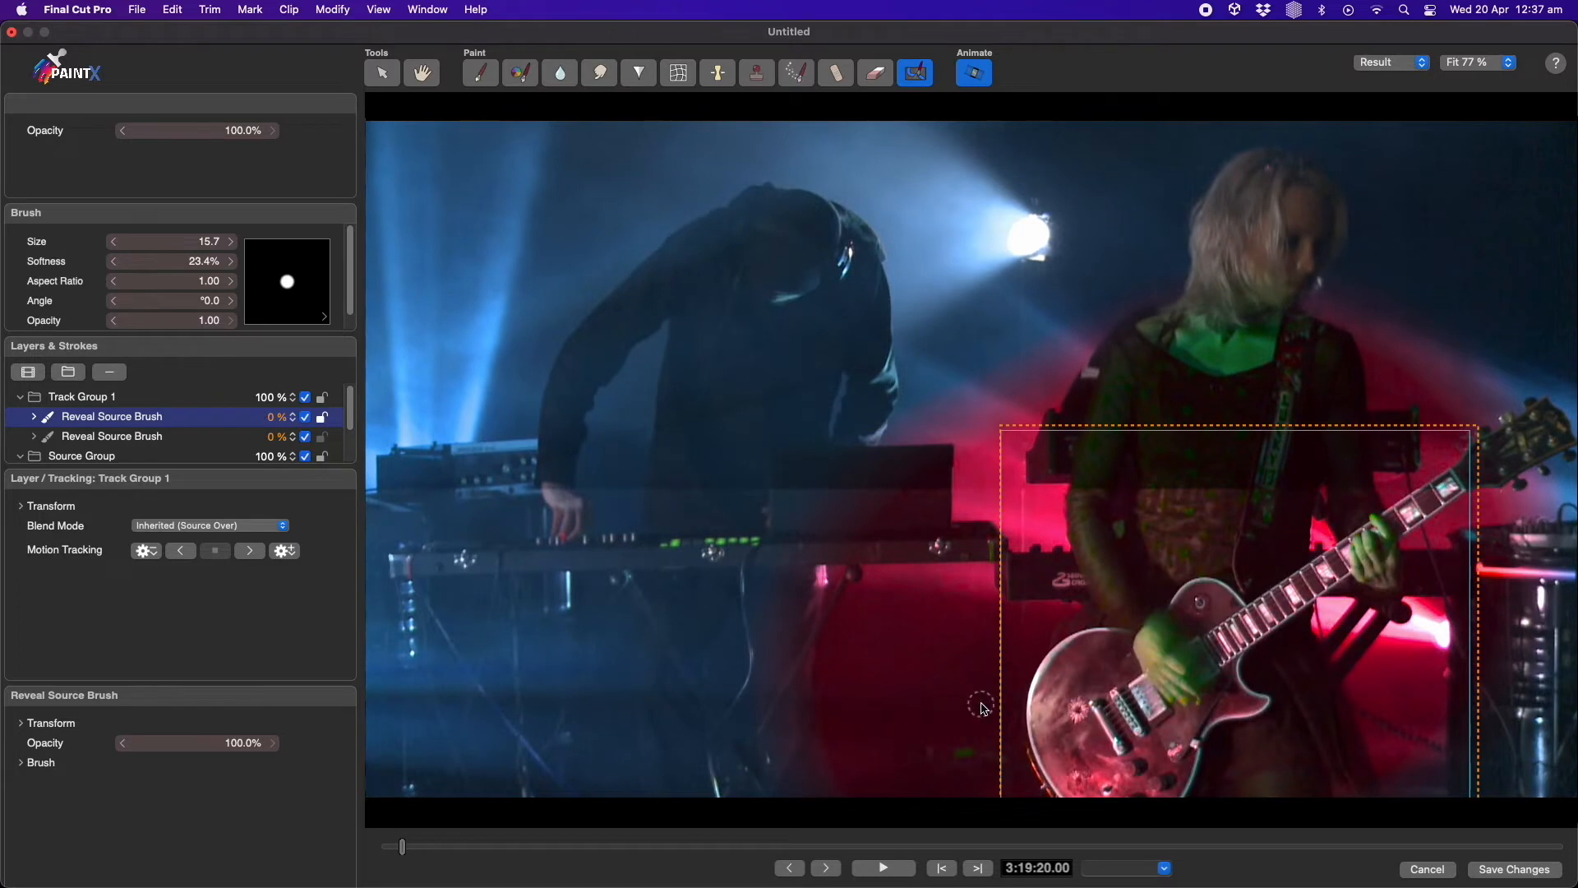
mouse_move(1034, 791)
mouse_down()
mouse_move(1031, 621)
mouse_move(1134, 610)
mouse_move(1197, 567)
mouse_move(1225, 587)
mouse_move(1293, 555)
mouse_move(1414, 454)
mouse_up()
Step back and forth through the frames to review the animated reveal strokes
key(Left)
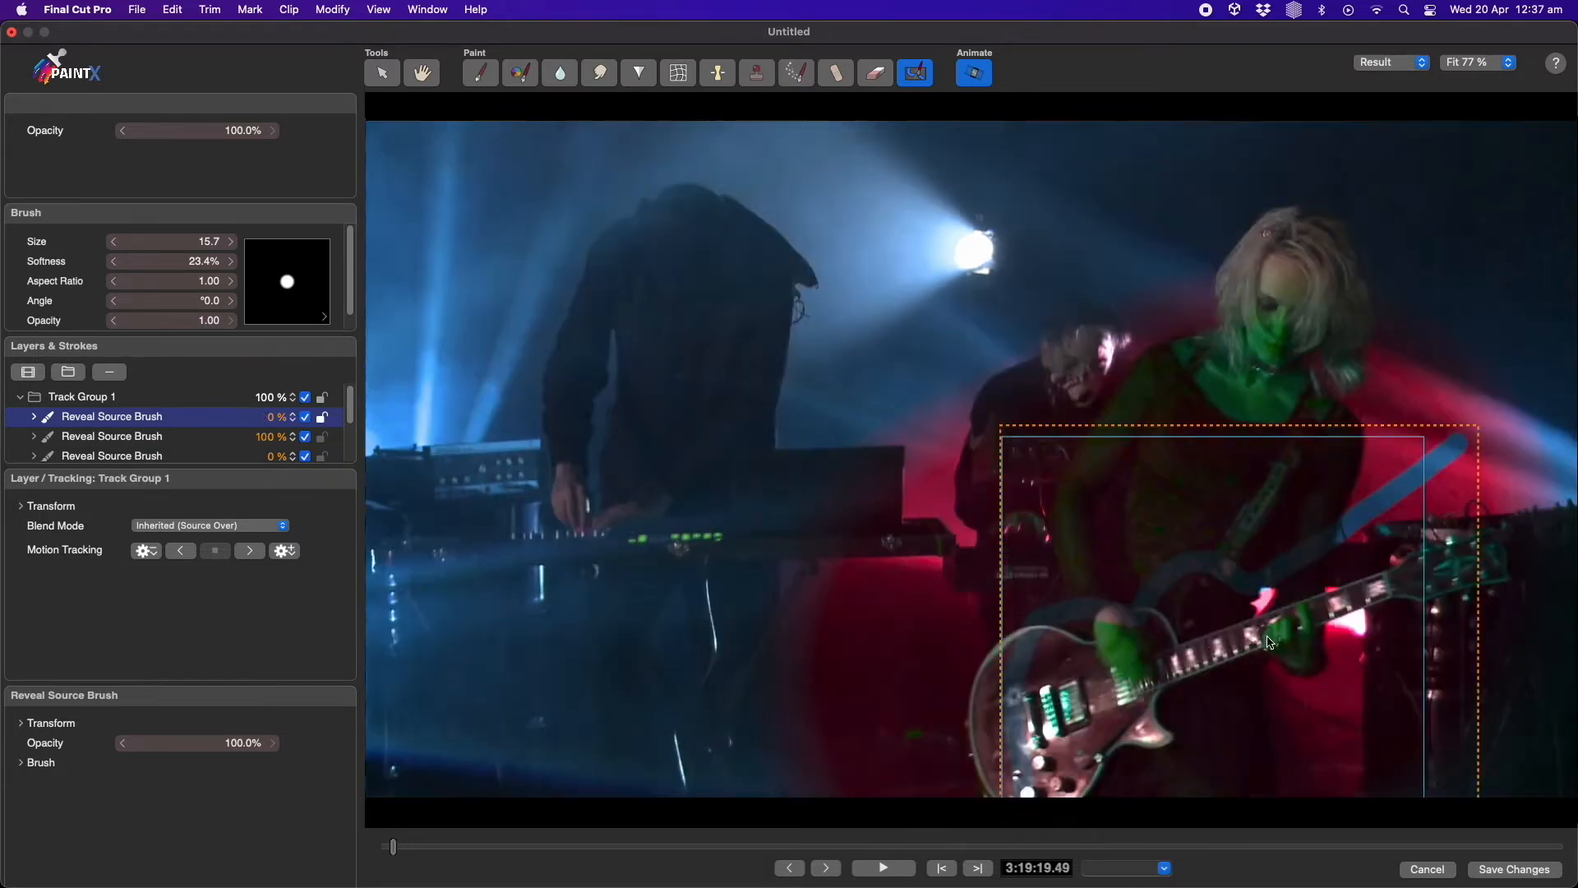
key(Left)
key(Right)
key(Left)
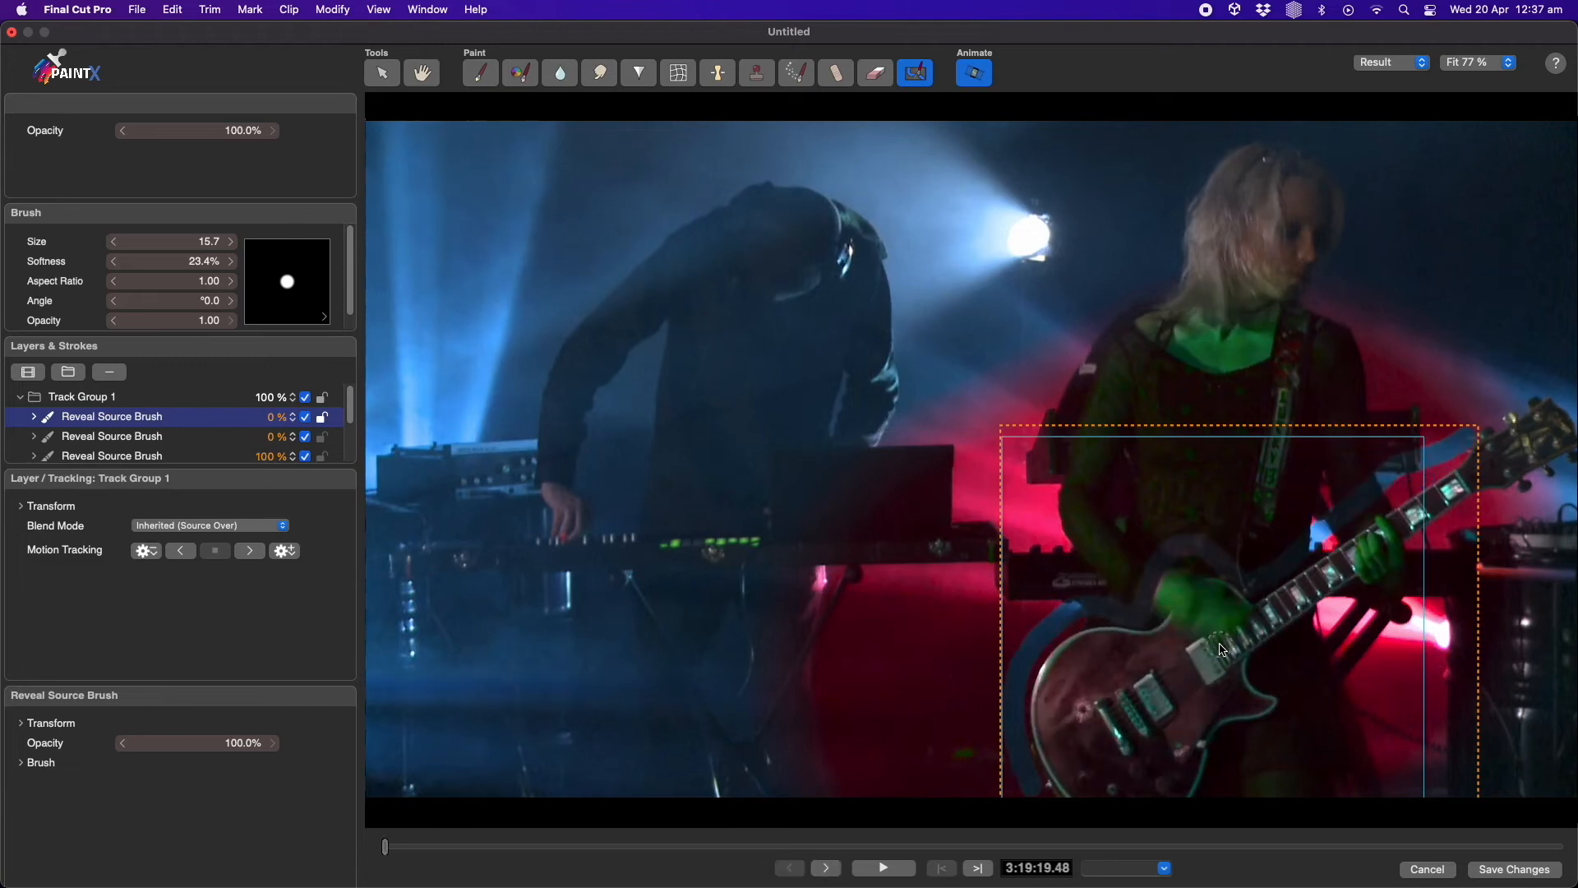
key(Right)
key(Right)
key(Right)
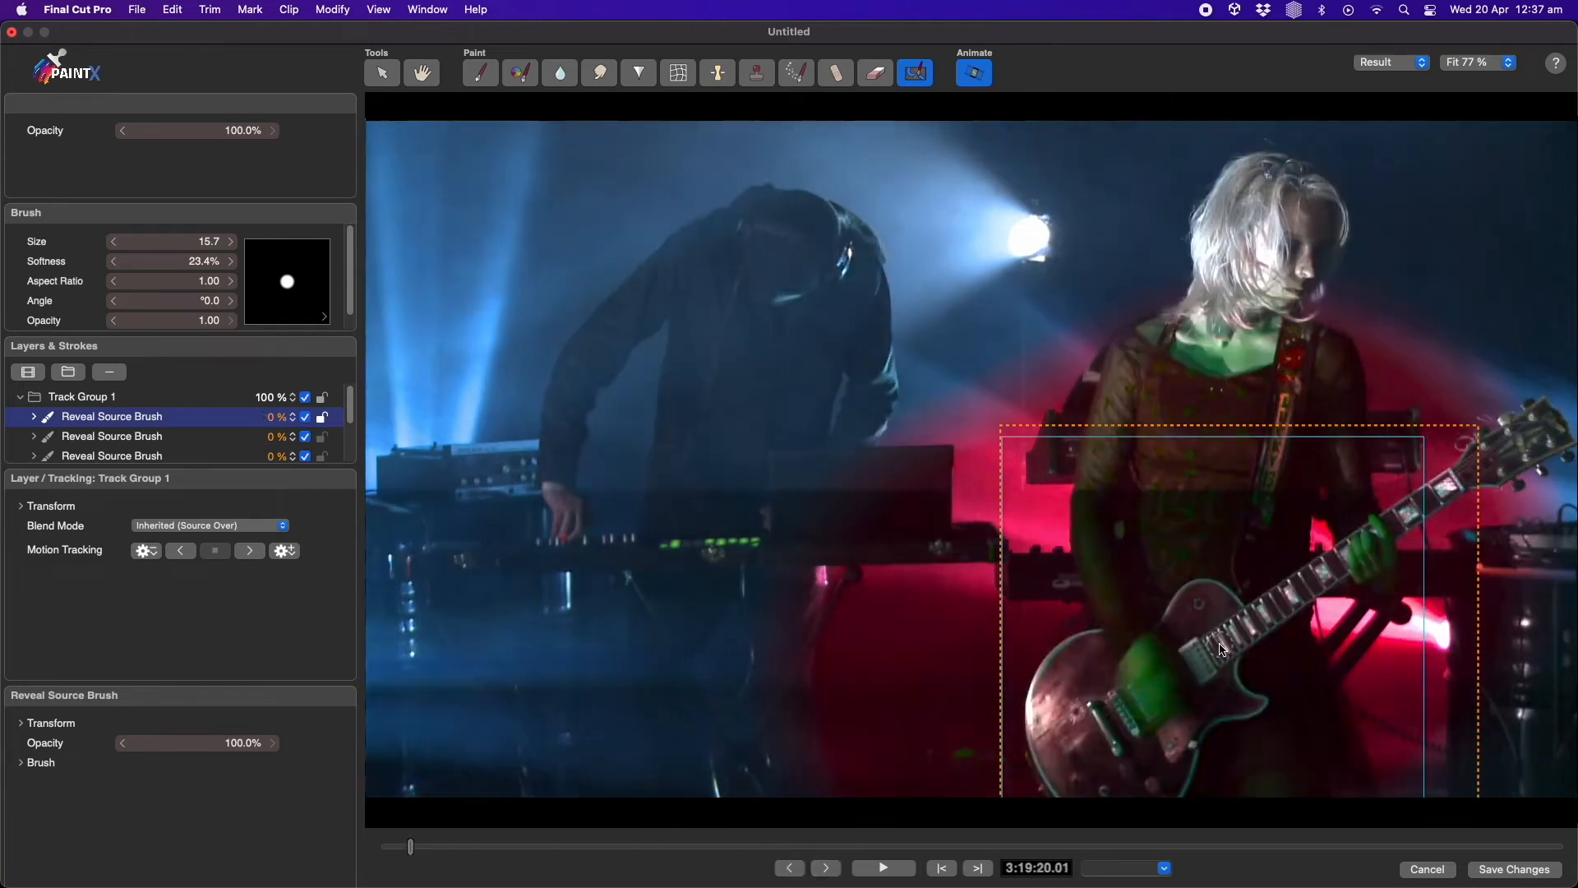
key(Left)
key(Right)
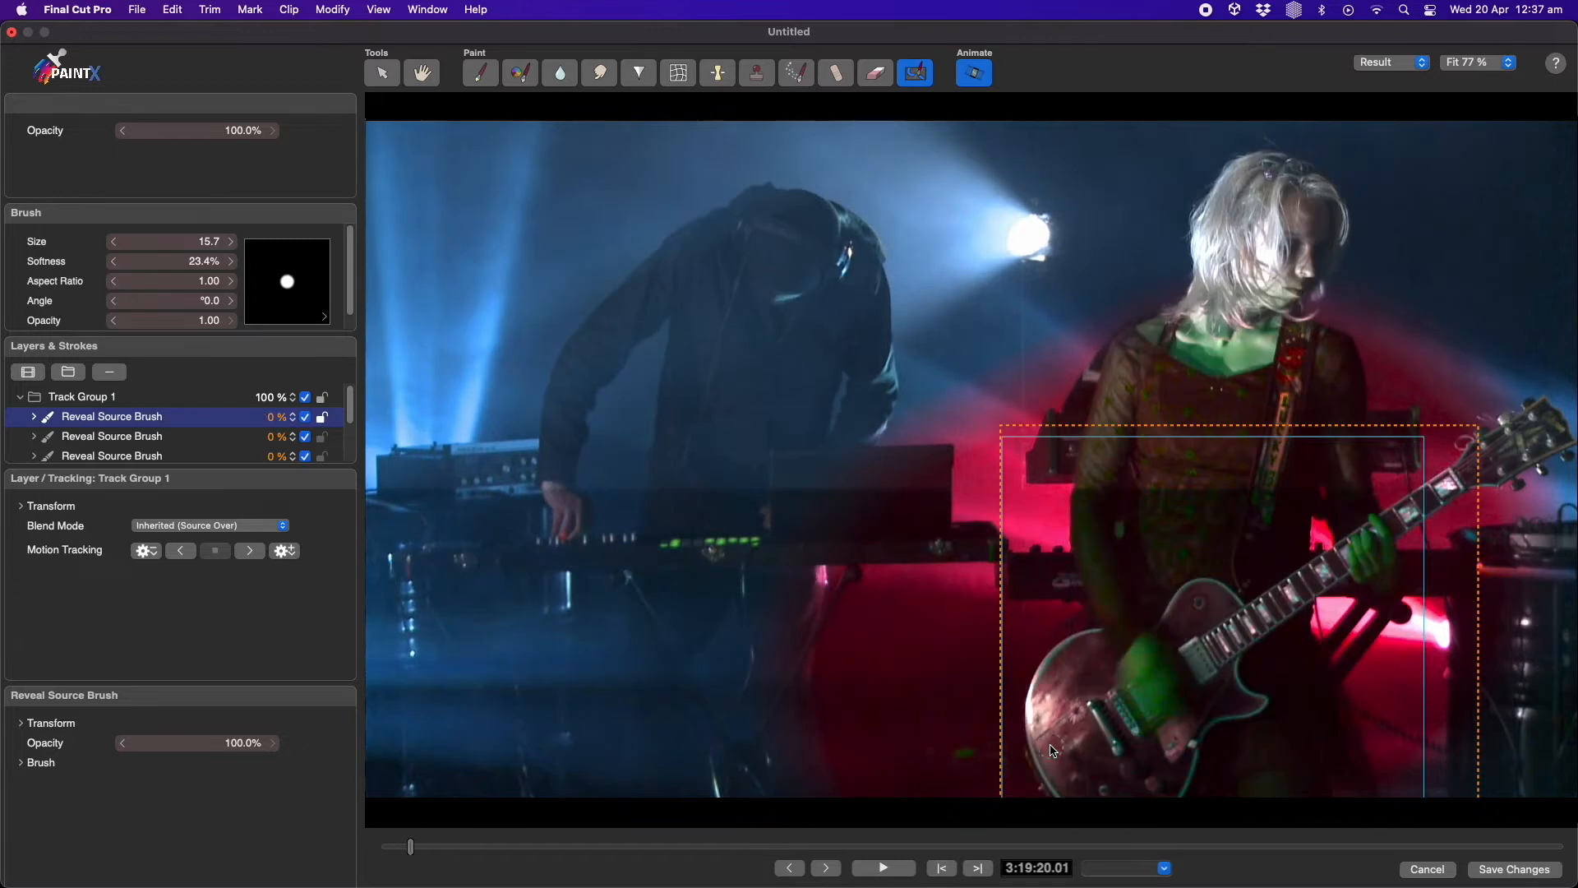
Continue painting Reveal Source strokes along the guitar on the current frame and on the following frames
mouse_move(1033, 790)
mouse_down()
mouse_move(1017, 661)
mouse_move(1101, 611)
mouse_move(1137, 619)
mouse_move(1216, 551)
mouse_move(1255, 588)
mouse_move(1460, 474)
mouse_up()
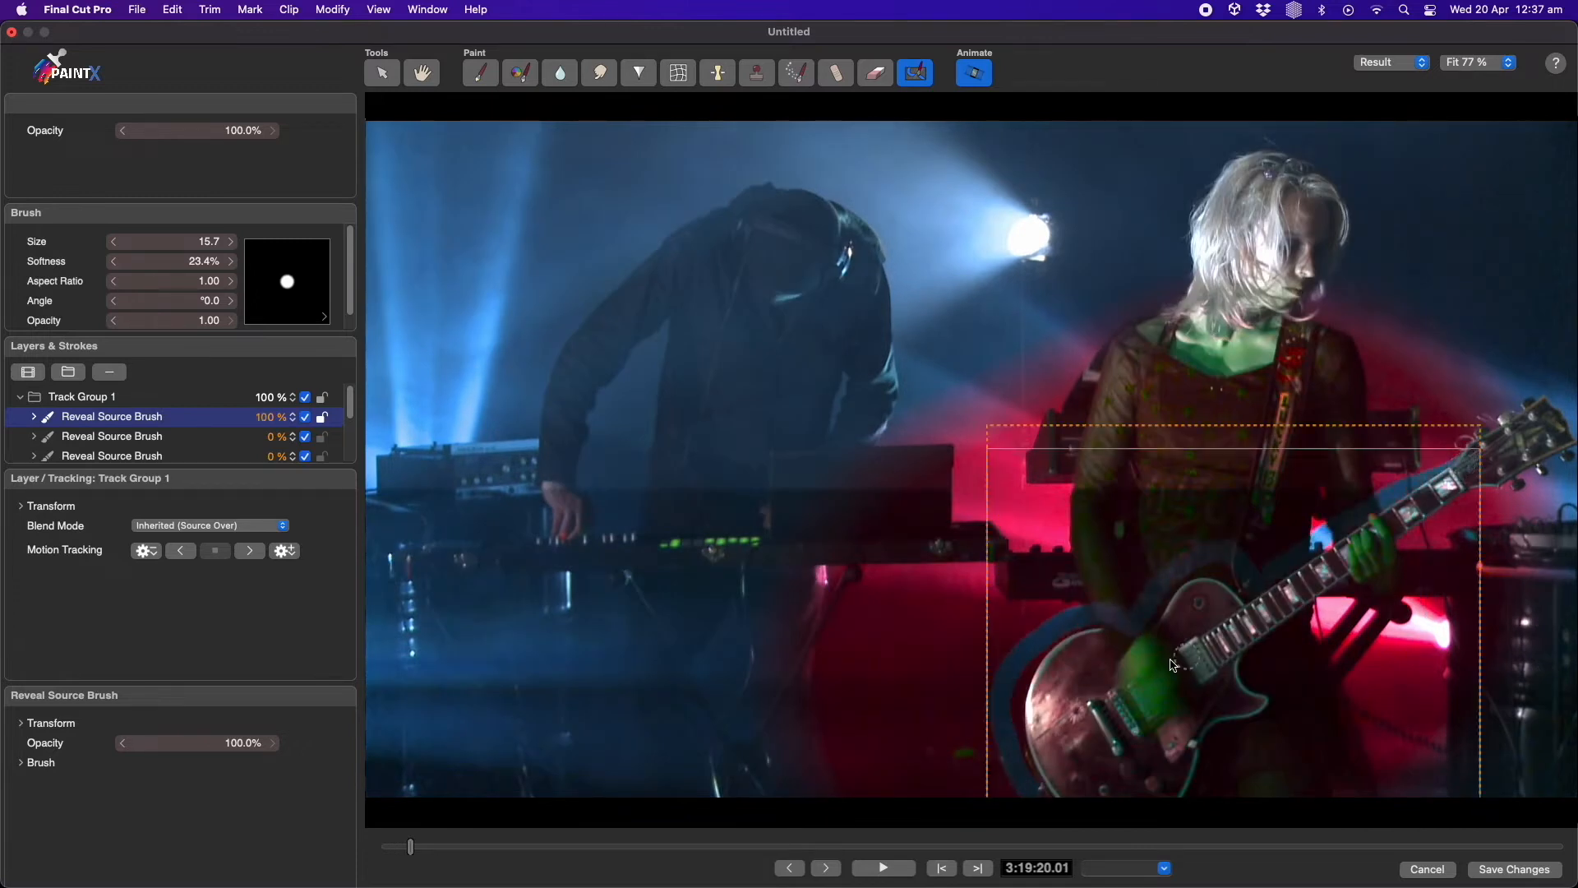
key(Right)
key(Right)
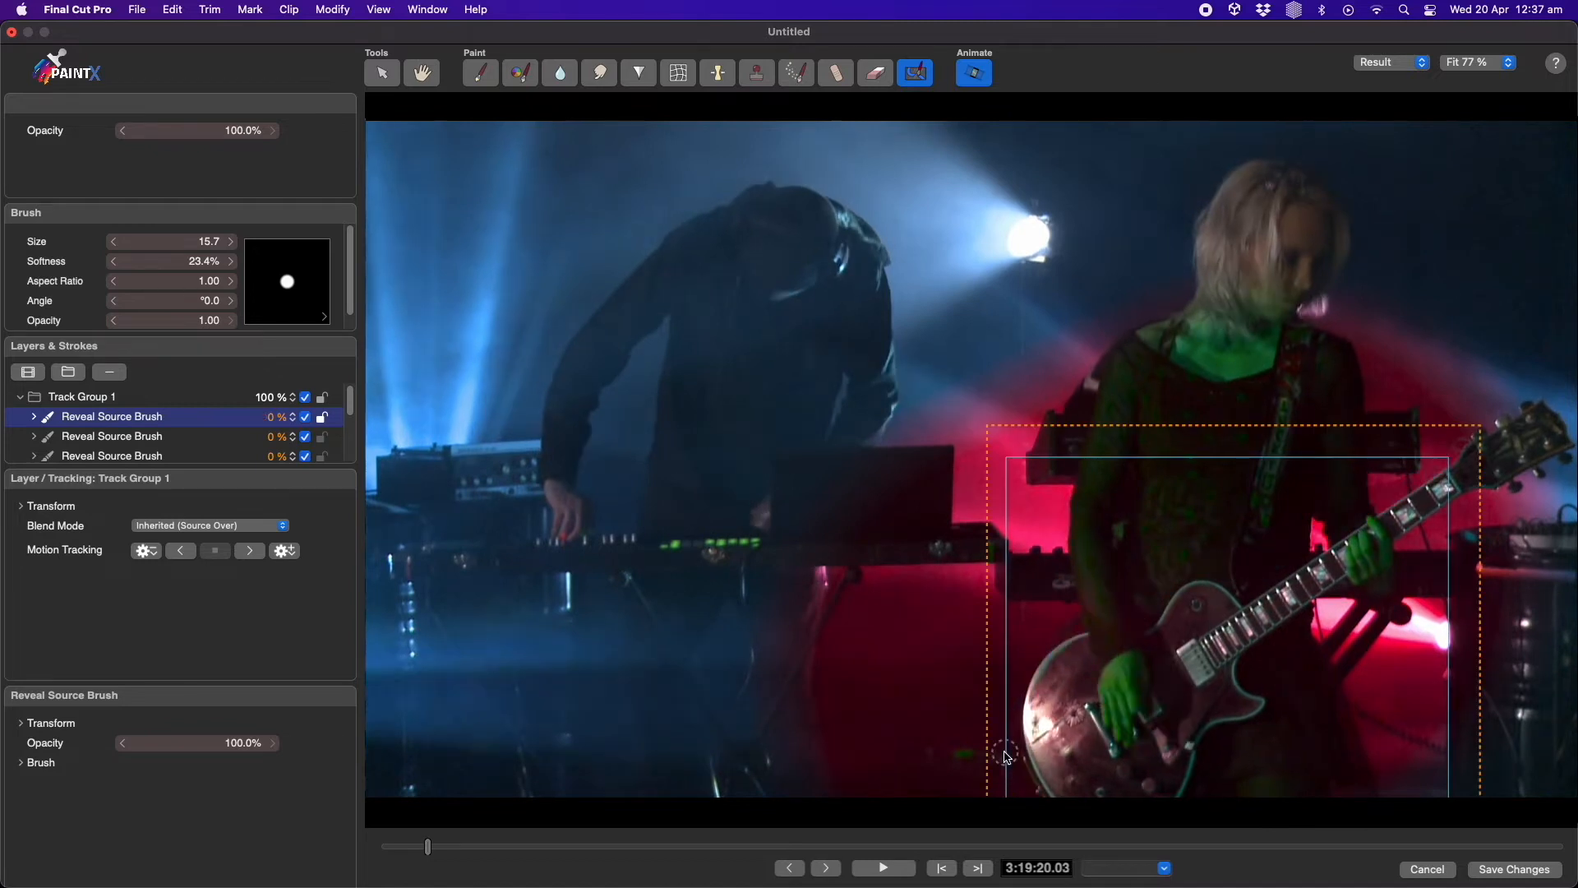
mouse_move(1028, 785)
mouse_down()
mouse_move(1014, 746)
mouse_move(1051, 612)
mouse_move(1131, 622)
mouse_move(1208, 551)
mouse_move(1235, 587)
mouse_move(1432, 461)
mouse_up()
key(Right)
mouse_move(1027, 788)
mouse_down()
mouse_move(1094, 629)
mouse_move(1197, 567)
mouse_move(1266, 577)
mouse_move(1432, 462)
mouse_up()
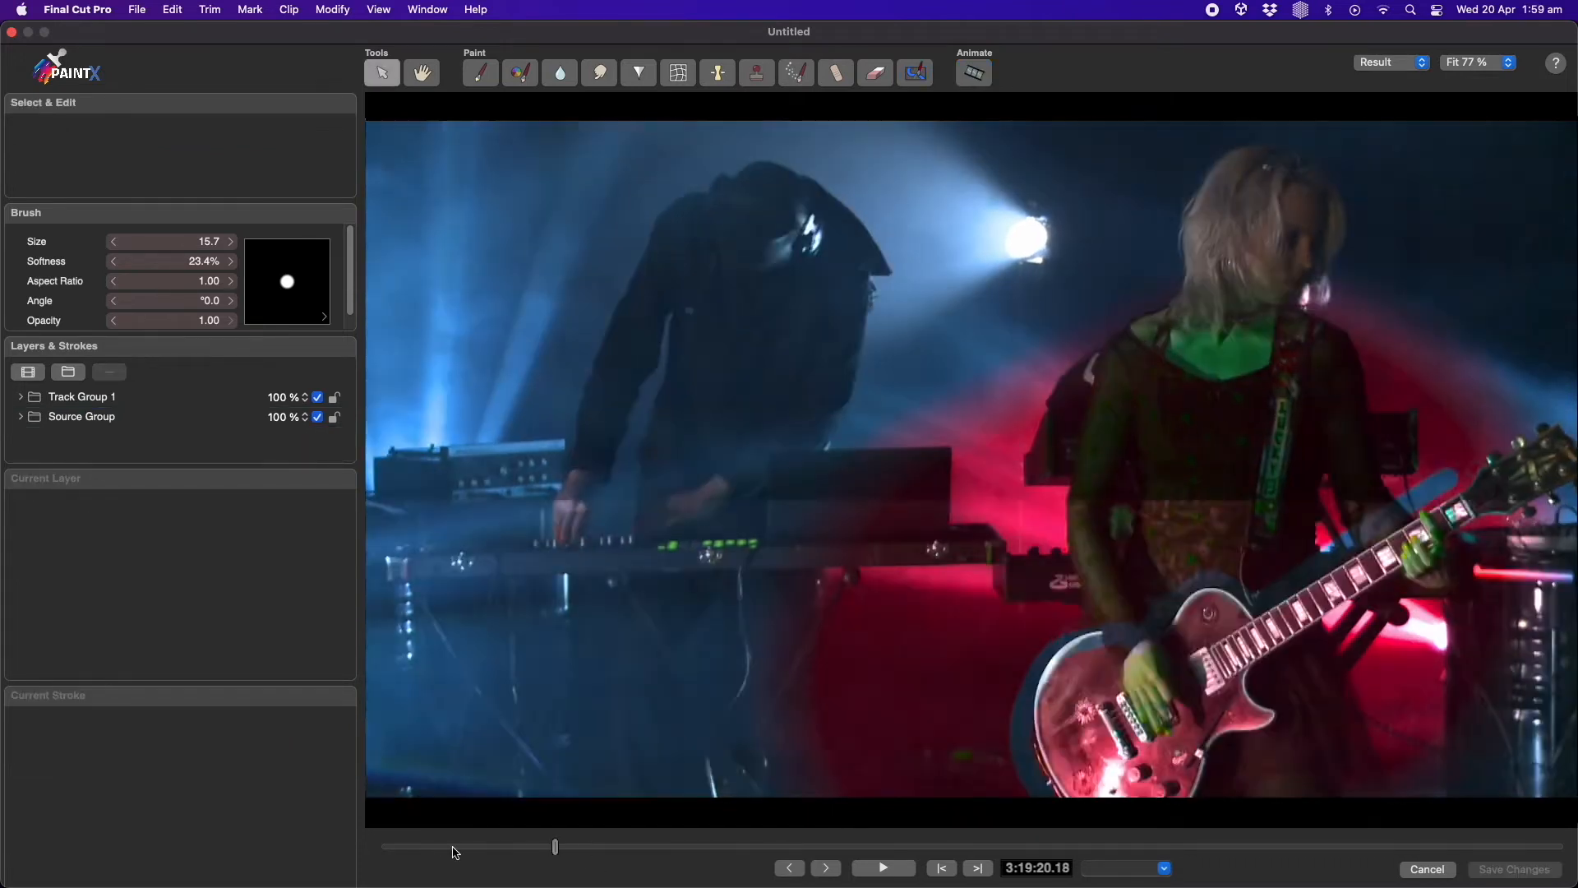
Hide the Source Group and play back the clip to preview only the revealed guitar strokes
click(402, 847)
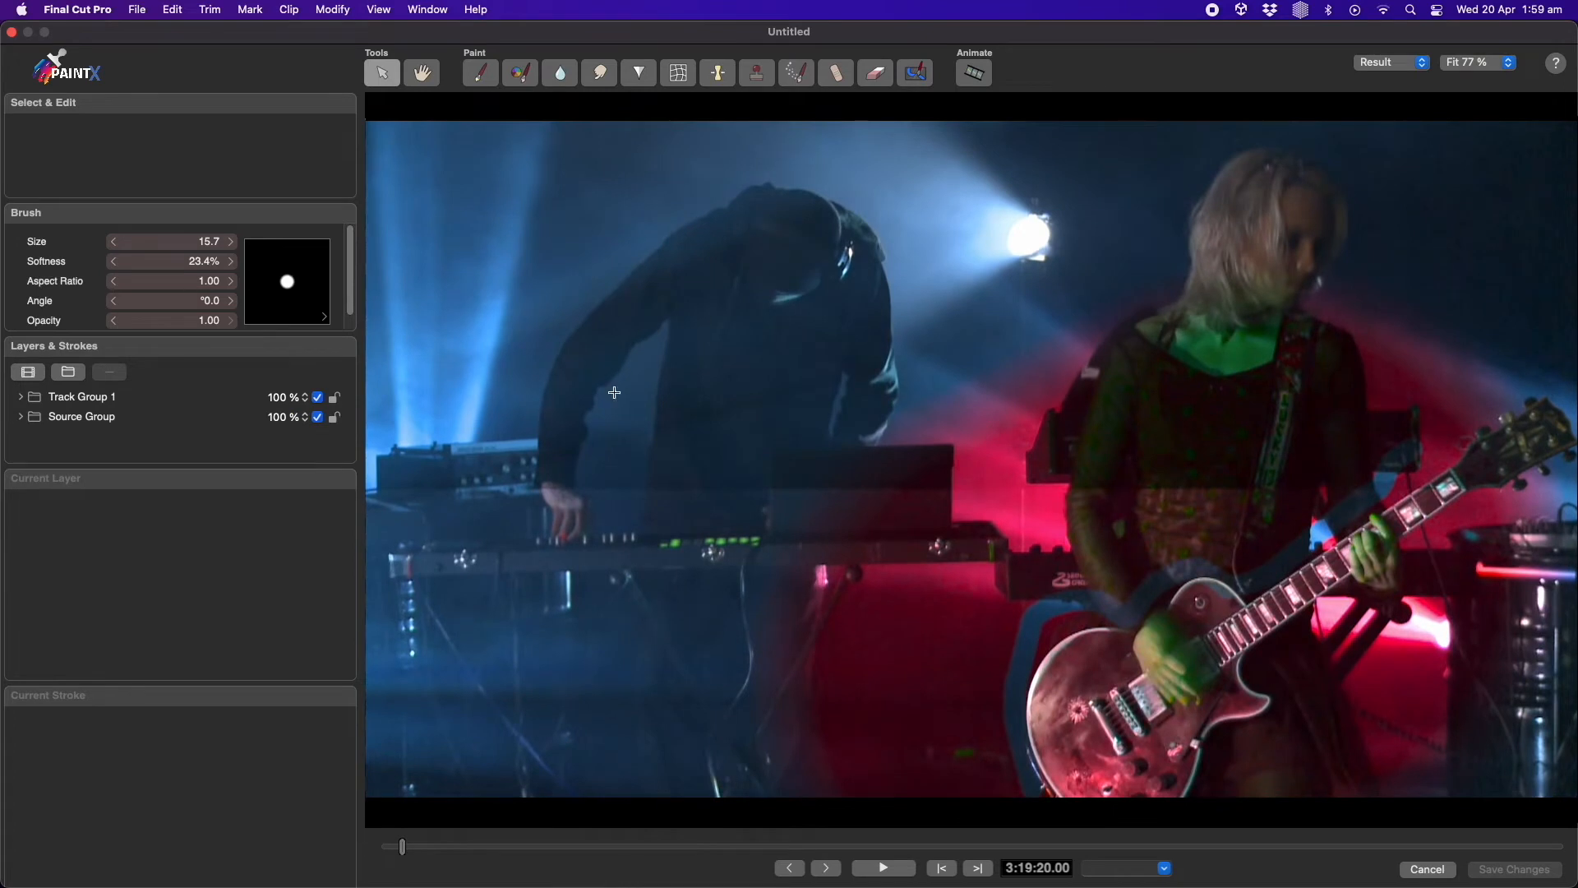
click(92, 423)
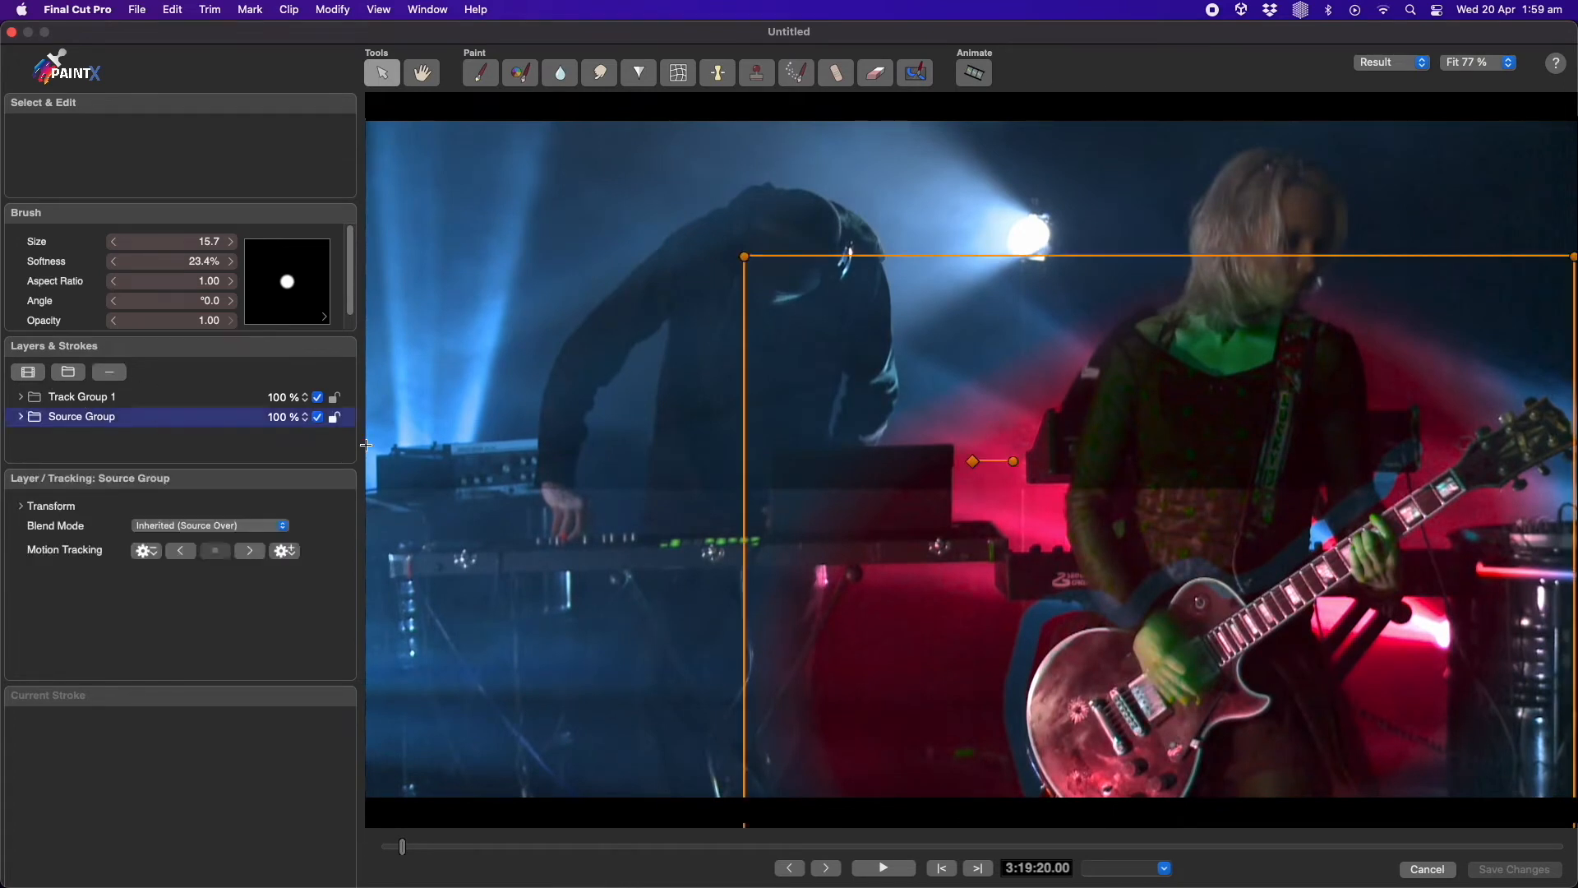
click(319, 420)
click(884, 869)
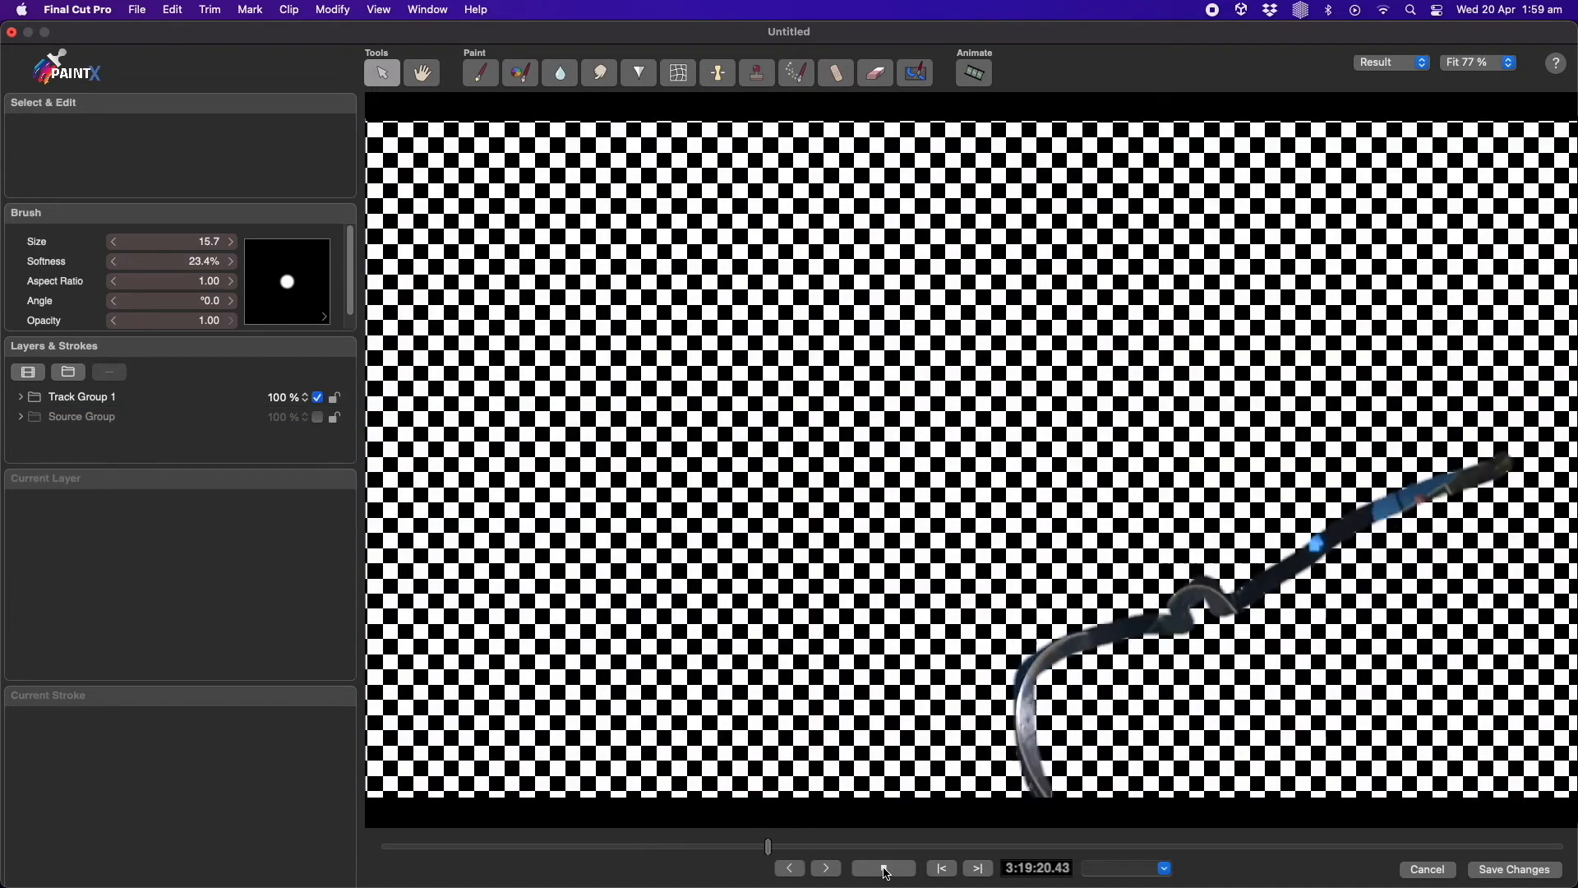
click(884, 869)
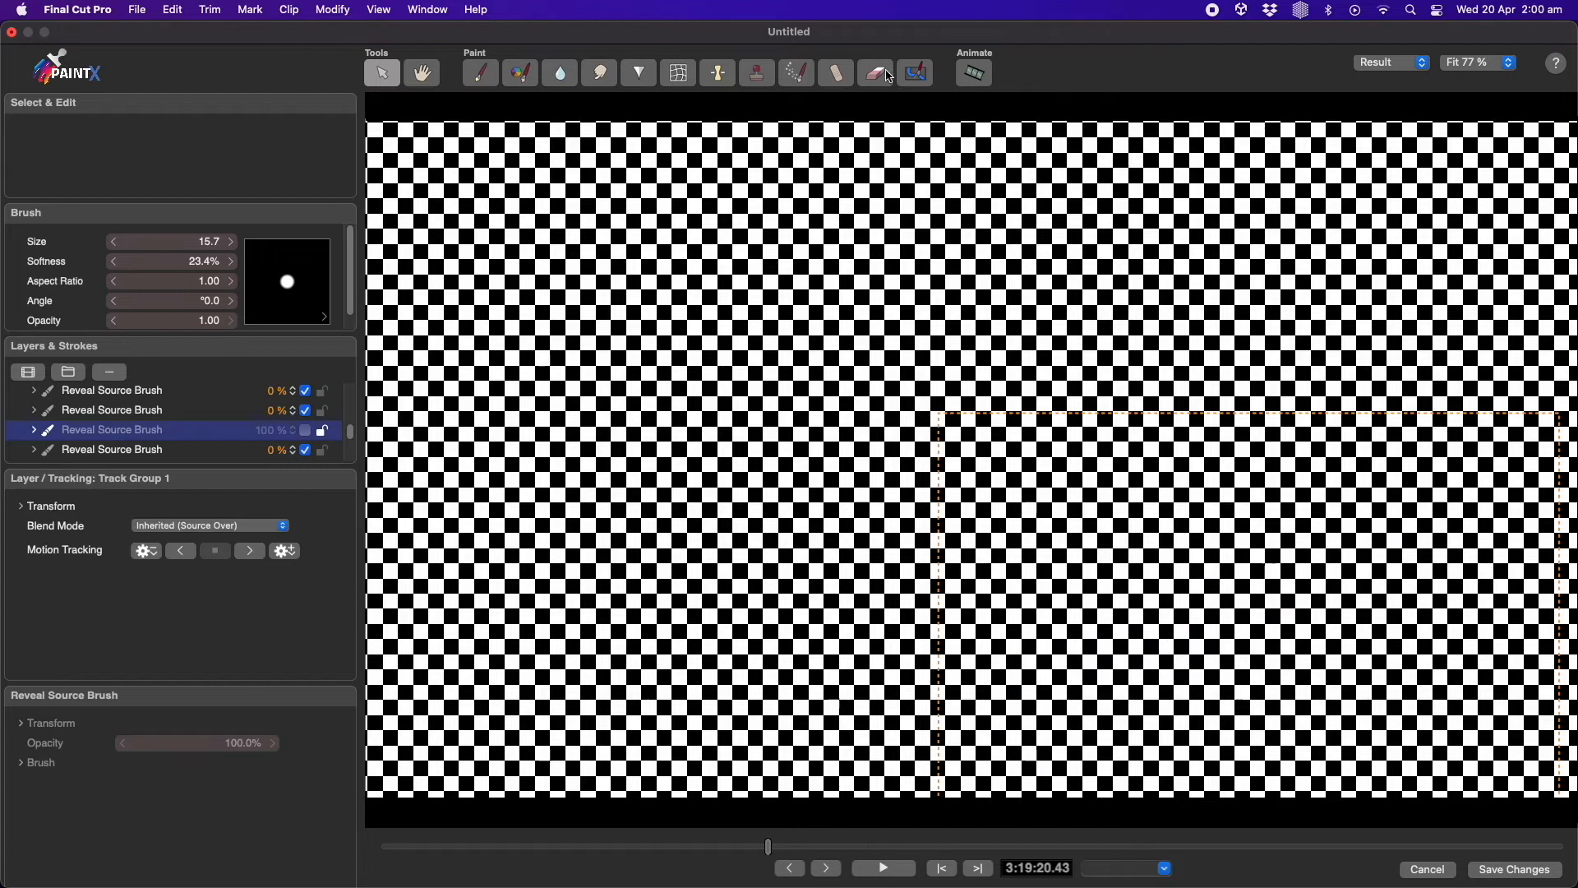
Paint another Reveal Source stroke along the guitar and save the changes
click(917, 72)
mouse_move(1024, 791)
mouse_down()
mouse_move(1011, 739)
mouse_move(1163, 670)
mouse_move(1267, 591)
mouse_move(1526, 523)
mouse_up()
scroll(254, 429, down, 1)
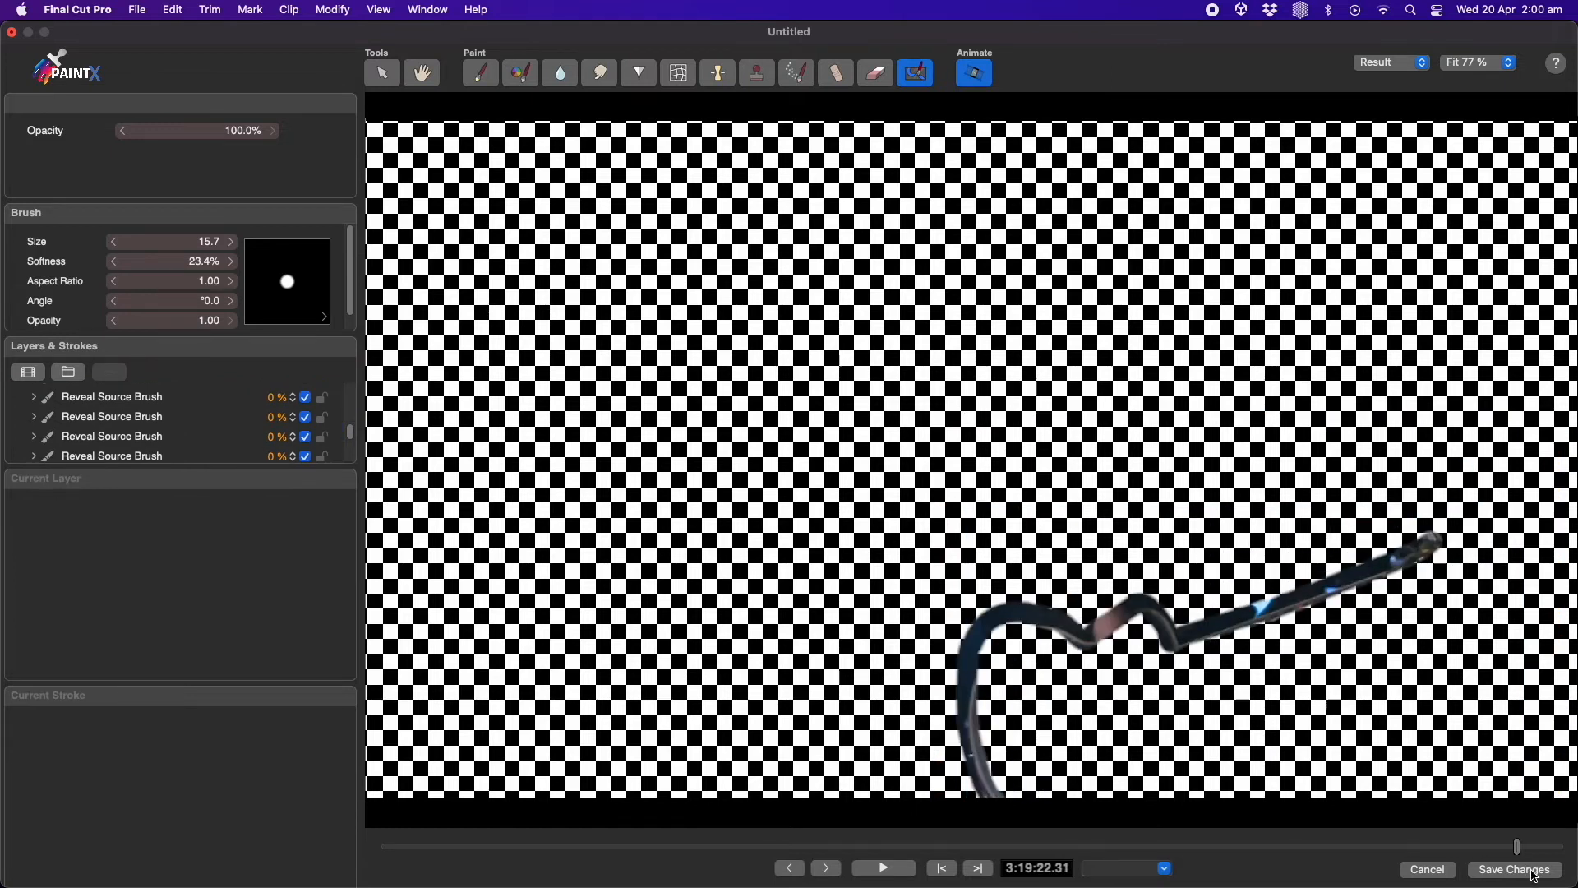
click(1508, 871)
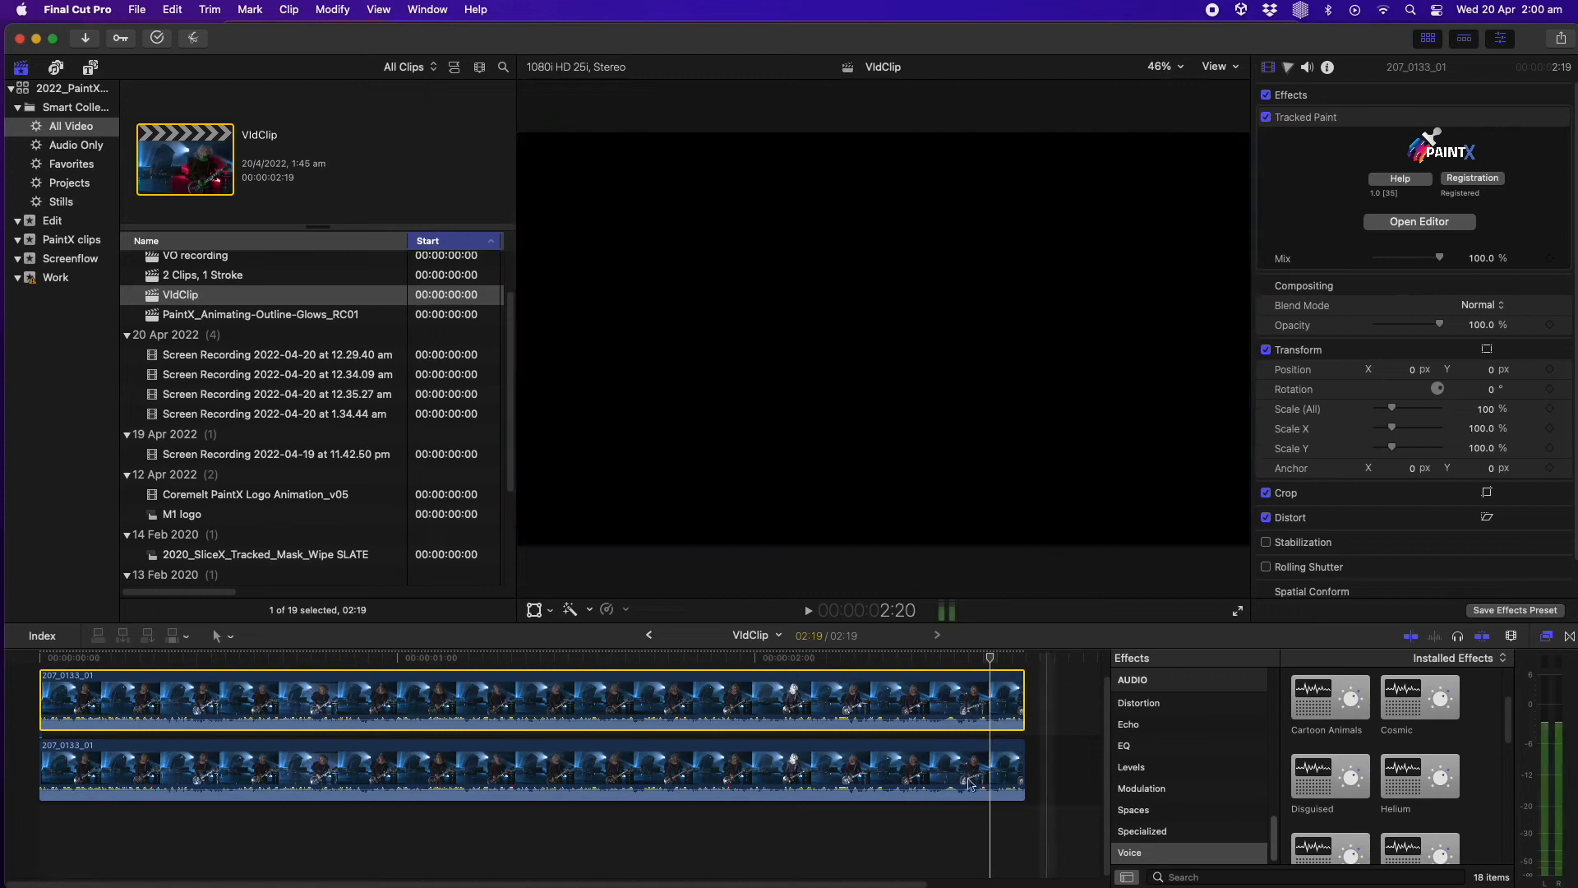
Return to the start of the timeline and play back the clip to preview the painted reveal
drag(510, 660, 58, 674)
key(space)
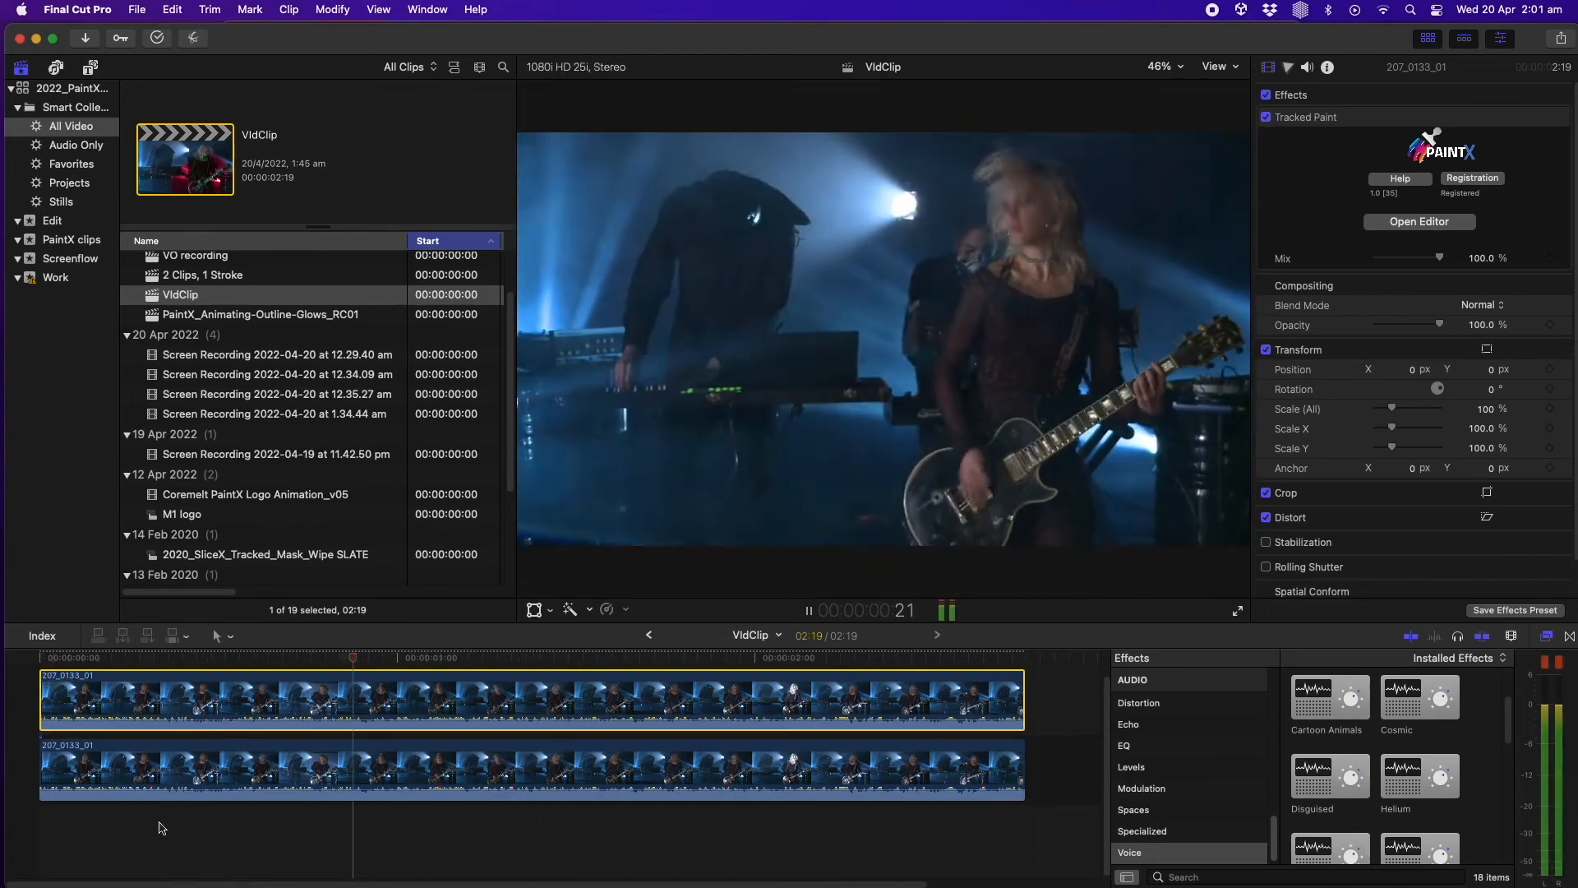
key(space)
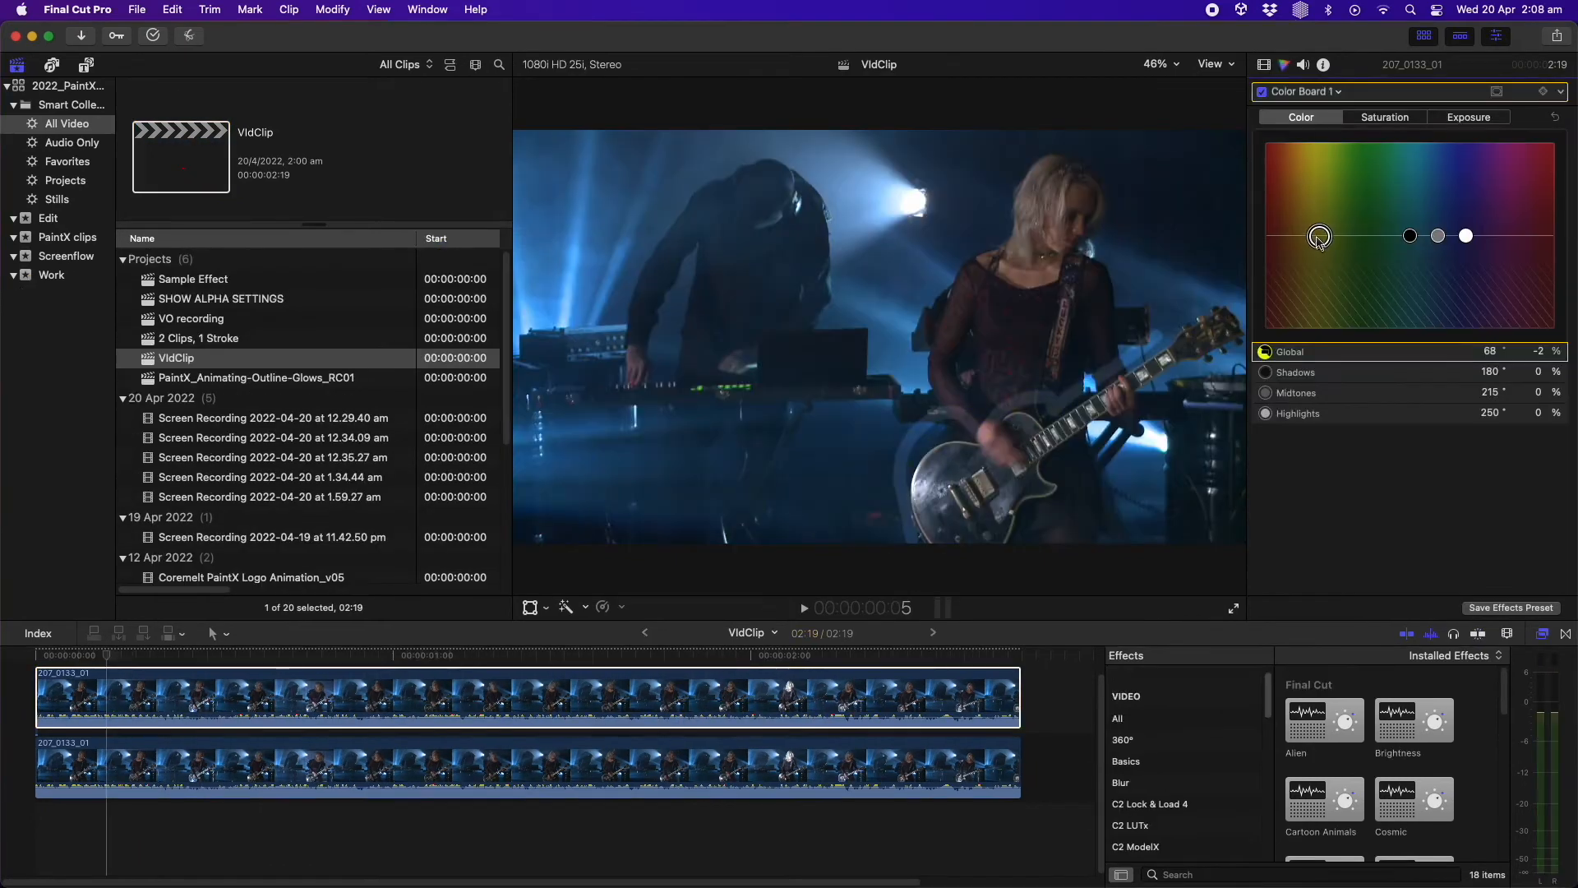
Raise the Color Board exposure Highlights to 46% and play back the result
click(1469, 117)
drag(1513, 236, 1511, 192)
key(space)
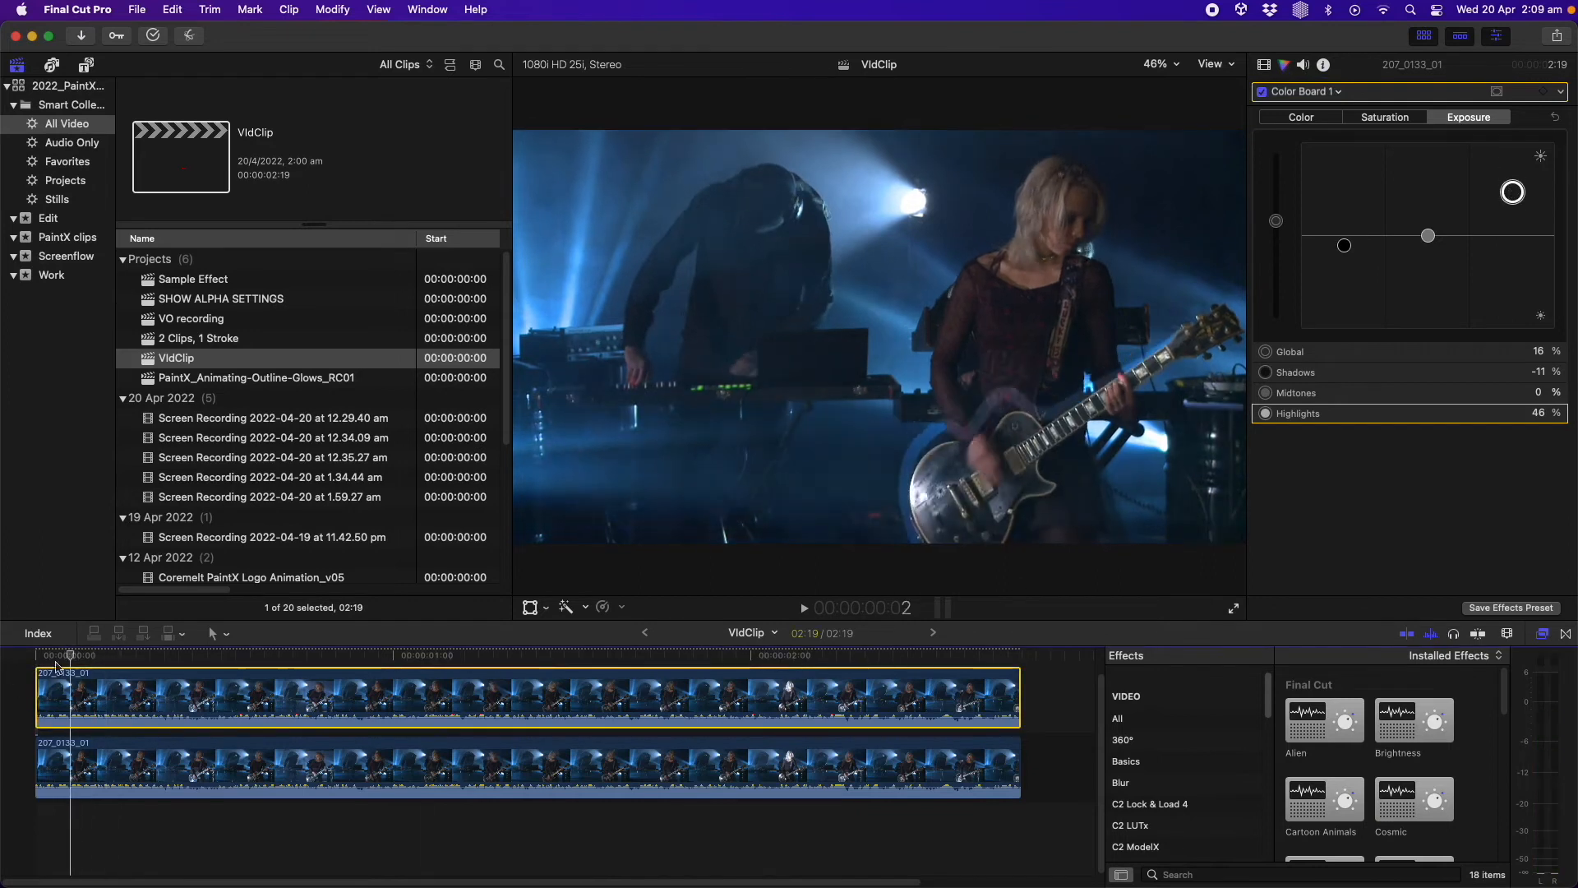
Search the effects browser for "dazzle" and apply the Dazzle effect to the top painted clip
click(116, 676)
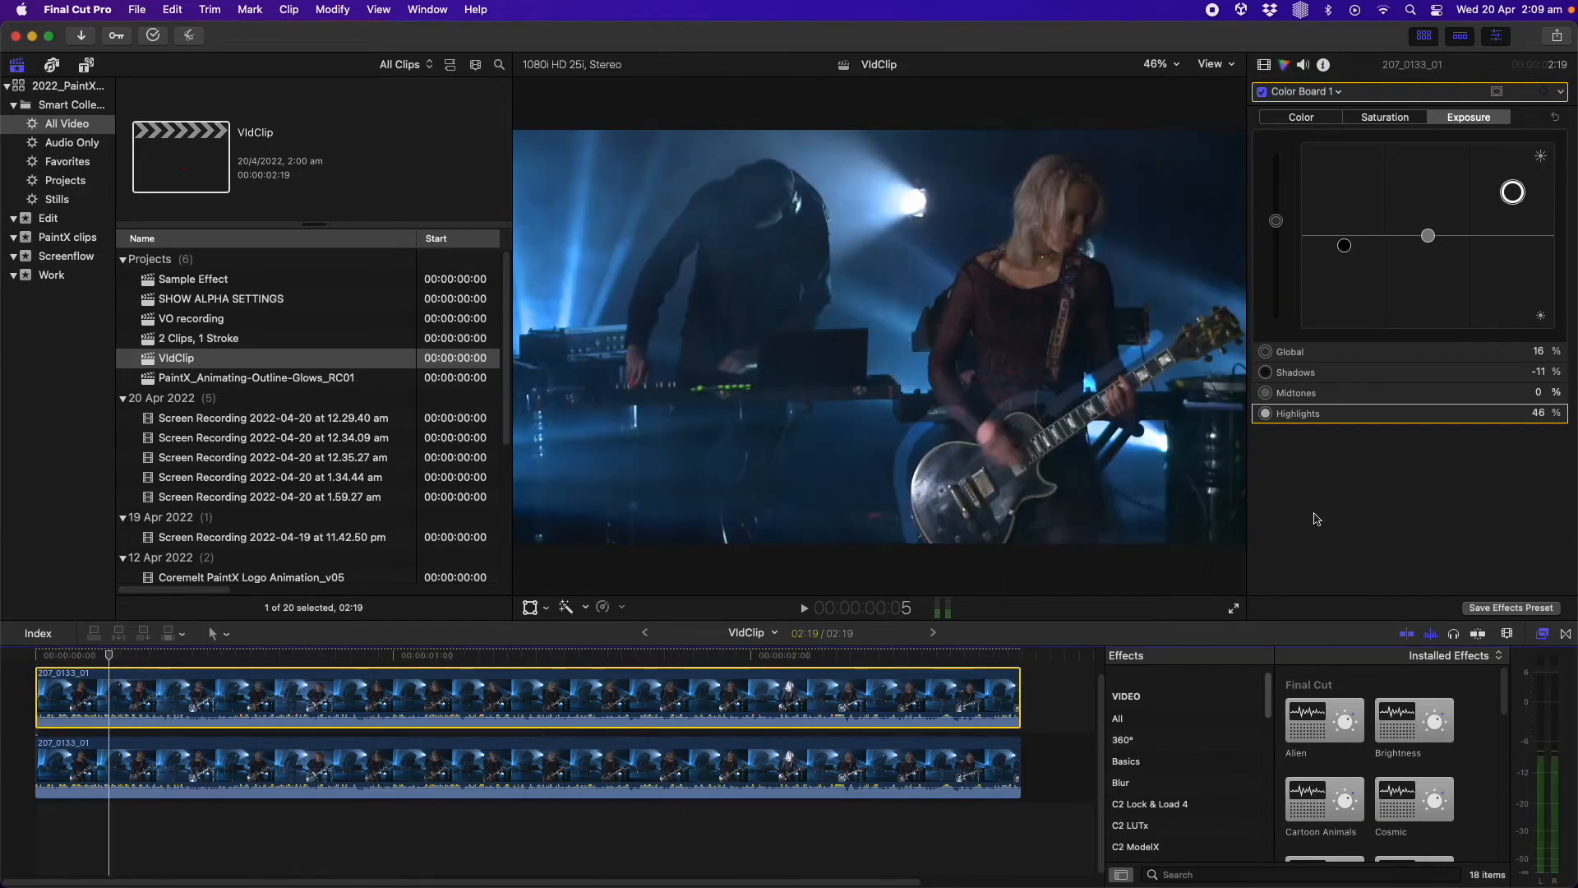
click(1184, 719)
click(1196, 873)
text(dazzle)
drag(1325, 708, 395, 710)
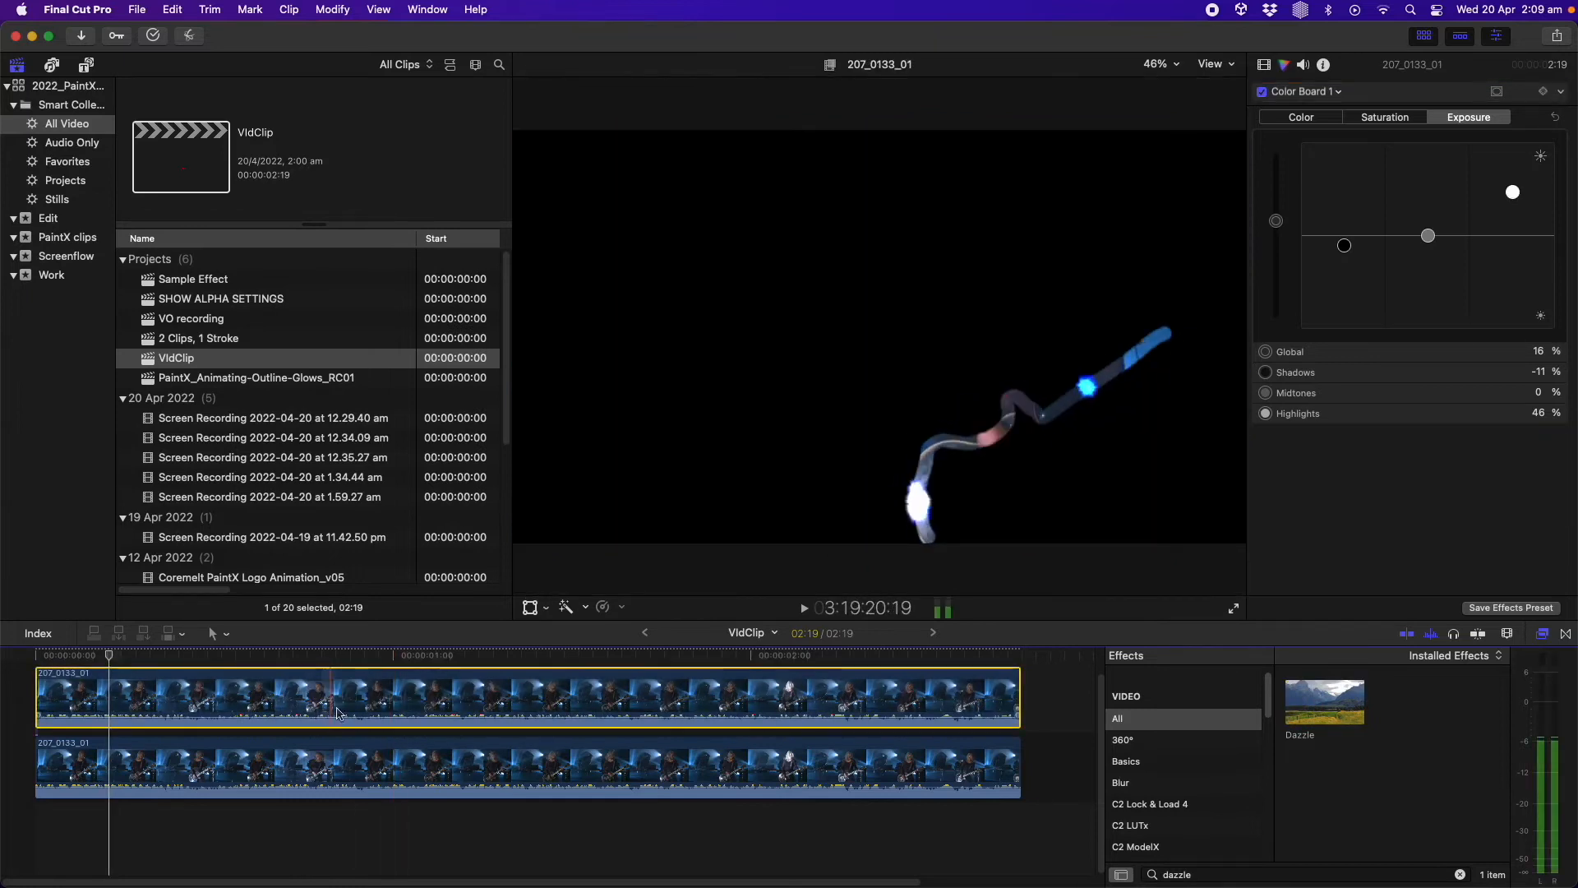
Set the Dazzle effect's Threshold to 17.0 and Spike Count to 5 in the inspector
key(space)
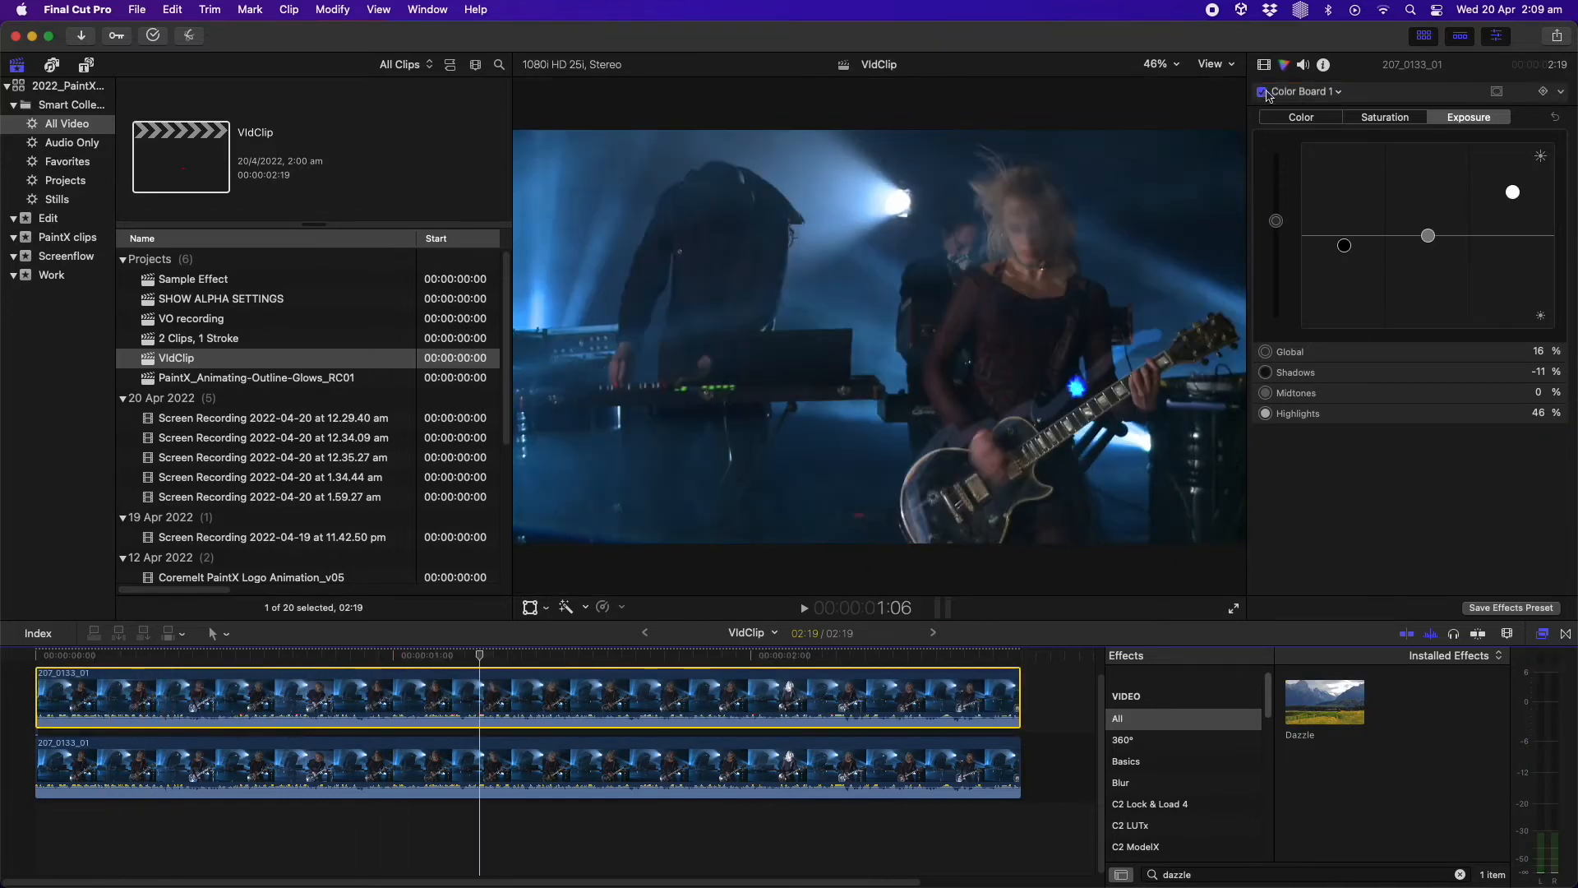
click(1270, 68)
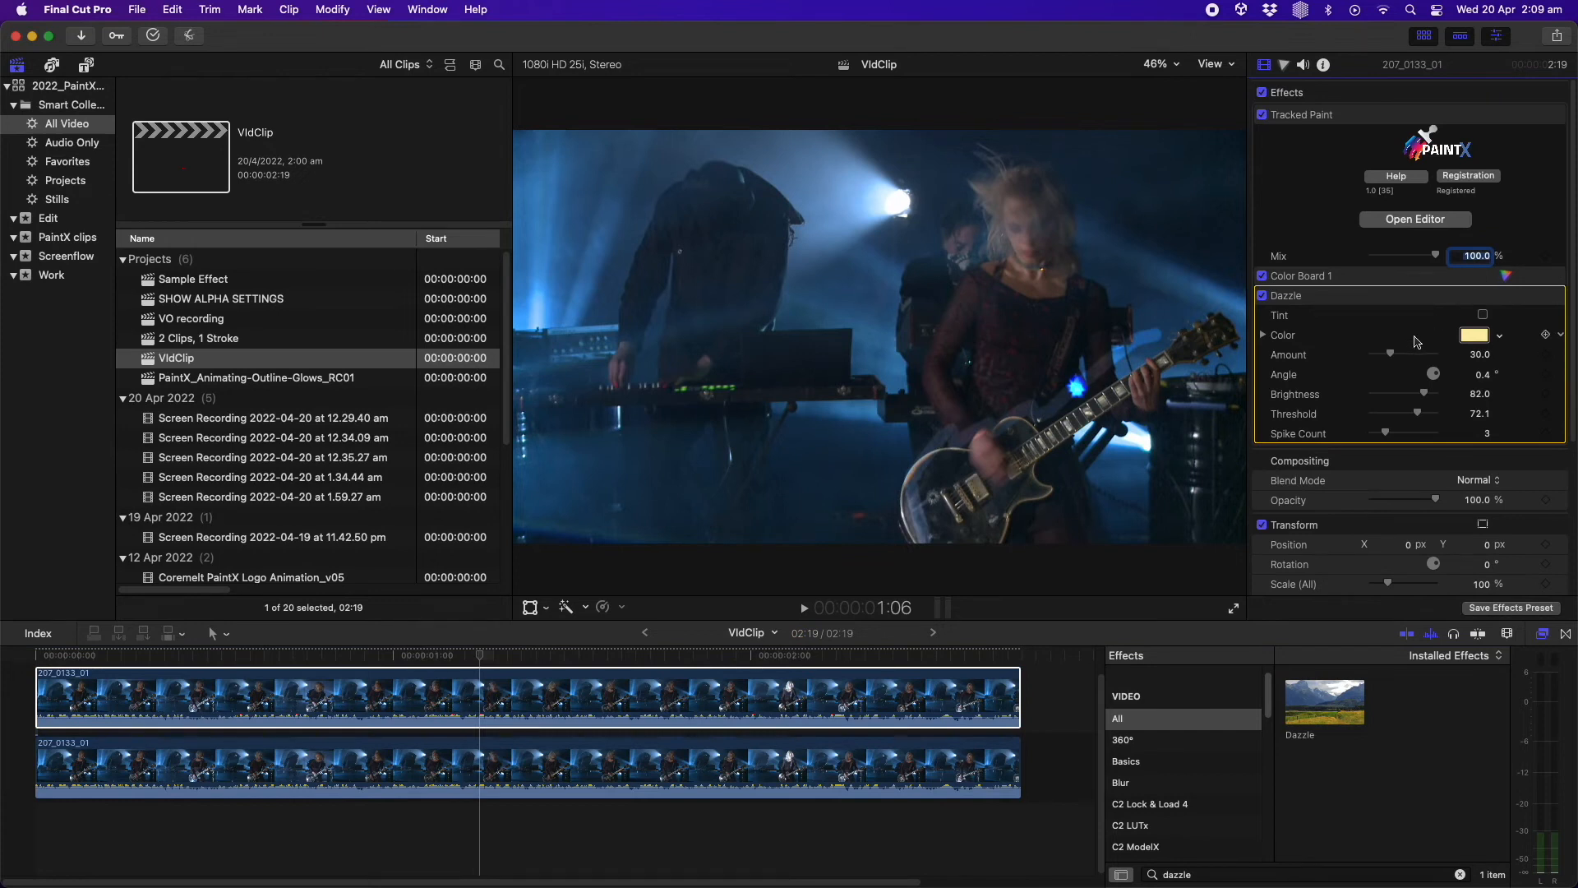
mouse_move(1415, 418)
mouse_down()
mouse_move(1383, 420)
mouse_move(1429, 434)
mouse_move(1380, 436)
mouse_move(1400, 438)
mouse_up()
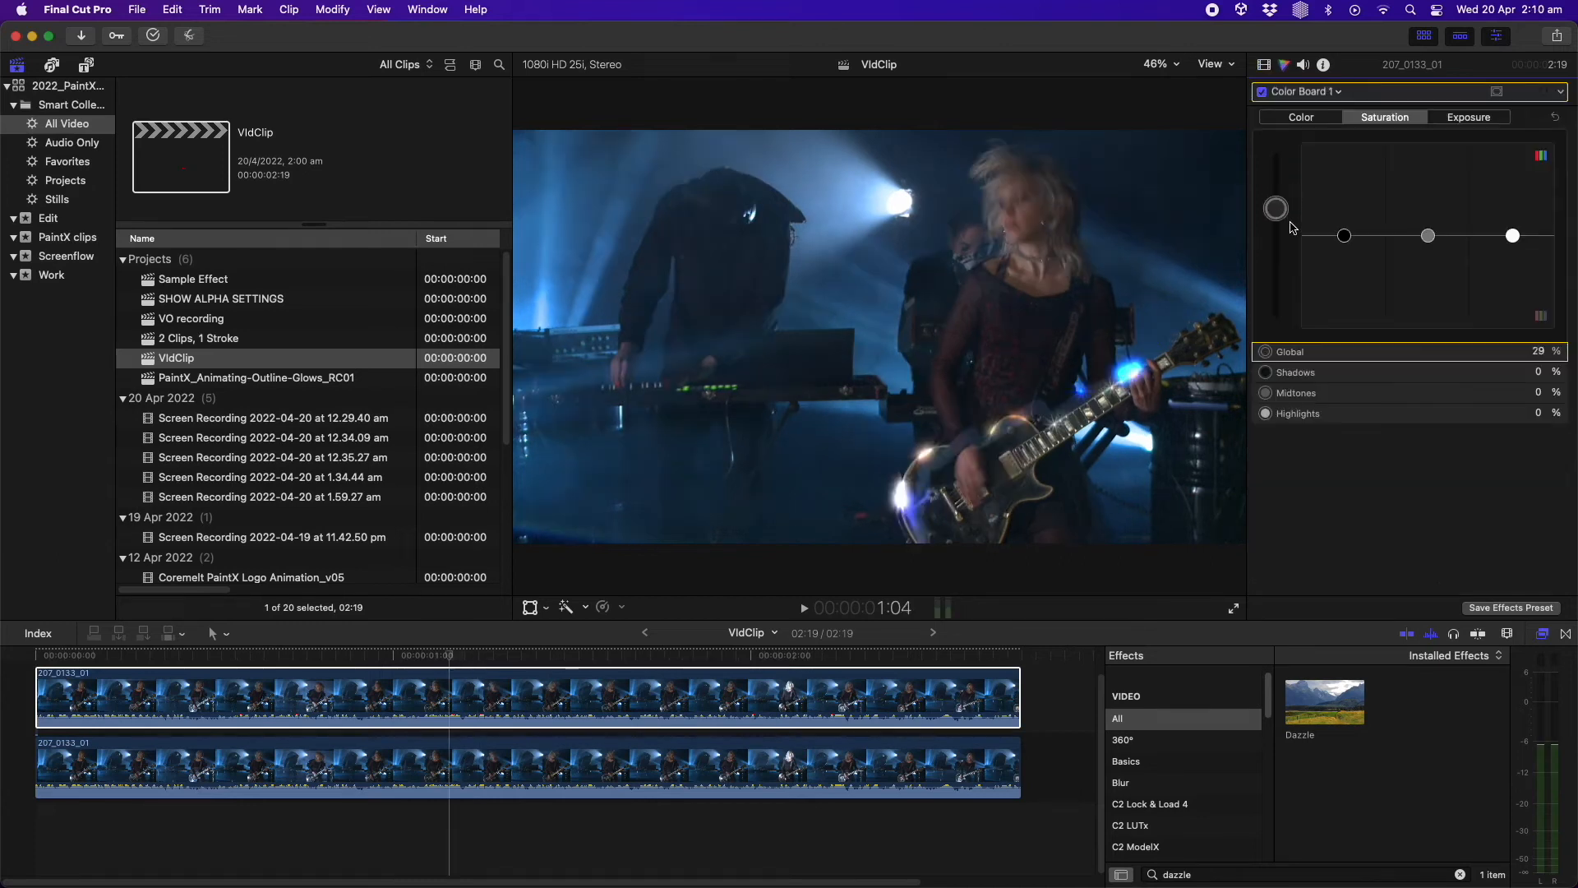
Boost the Color Board global saturation to 94% and lower the global exposure to 8%
drag(1280, 212, 1303, 164)
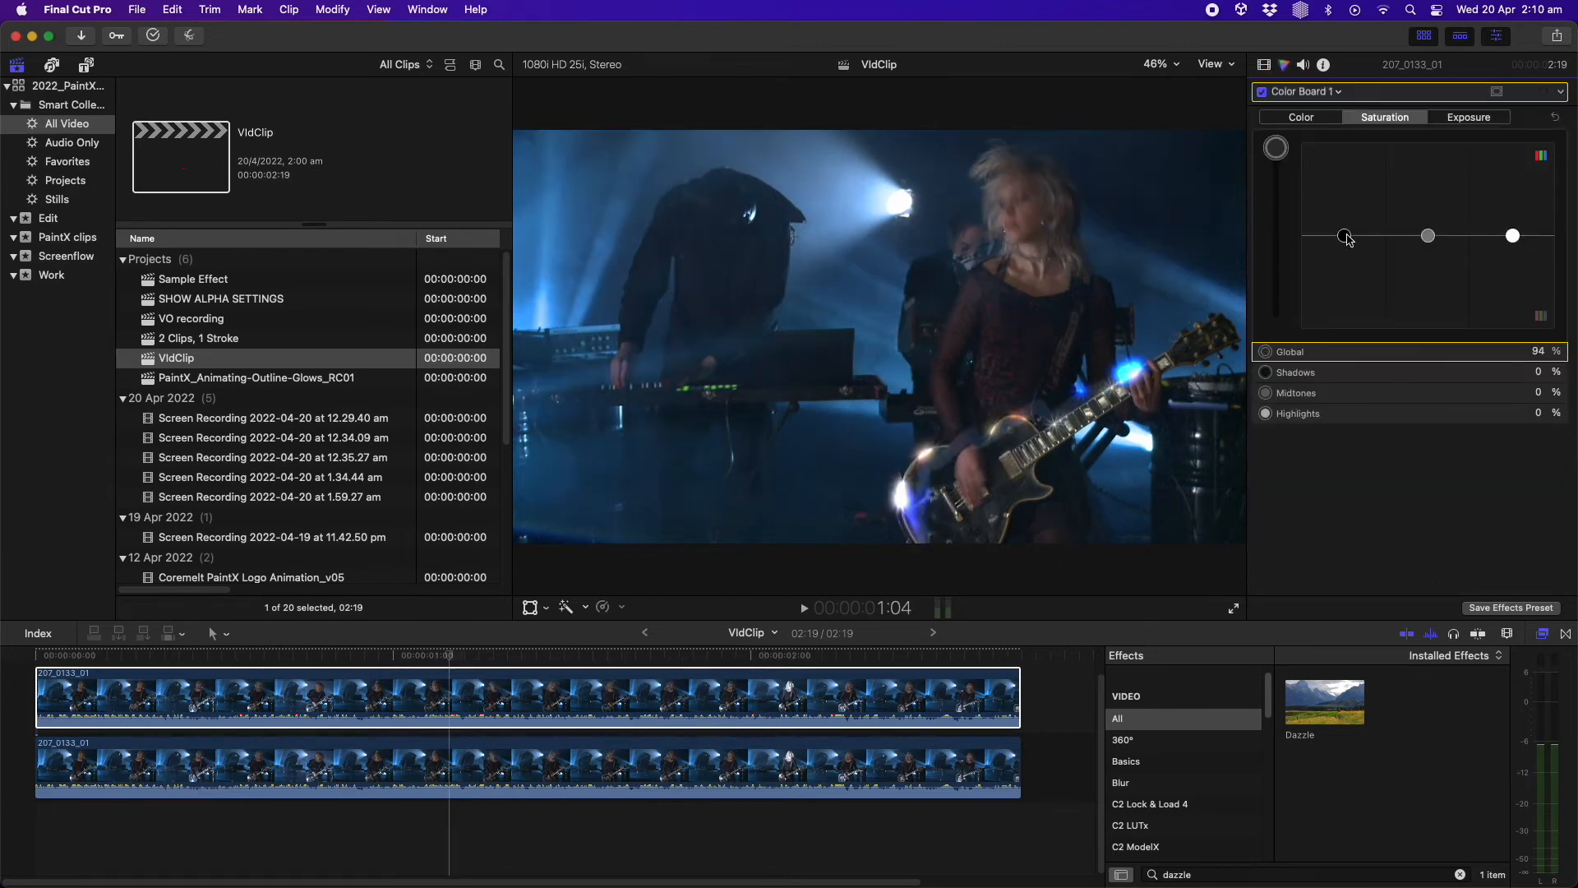
click(1470, 118)
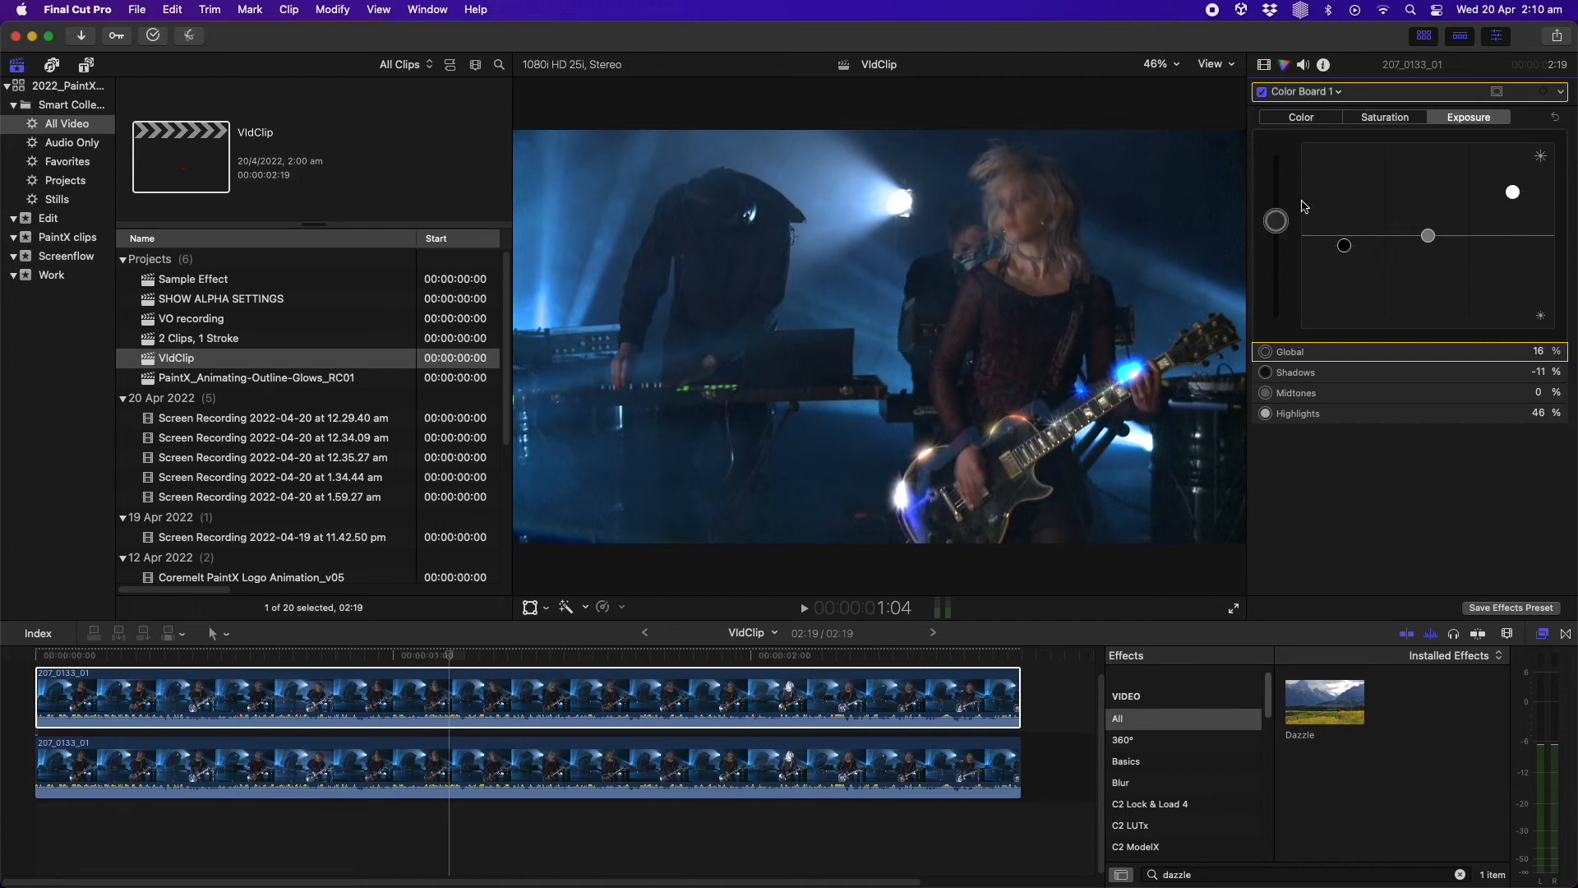
drag(1283, 225, 1288, 235)
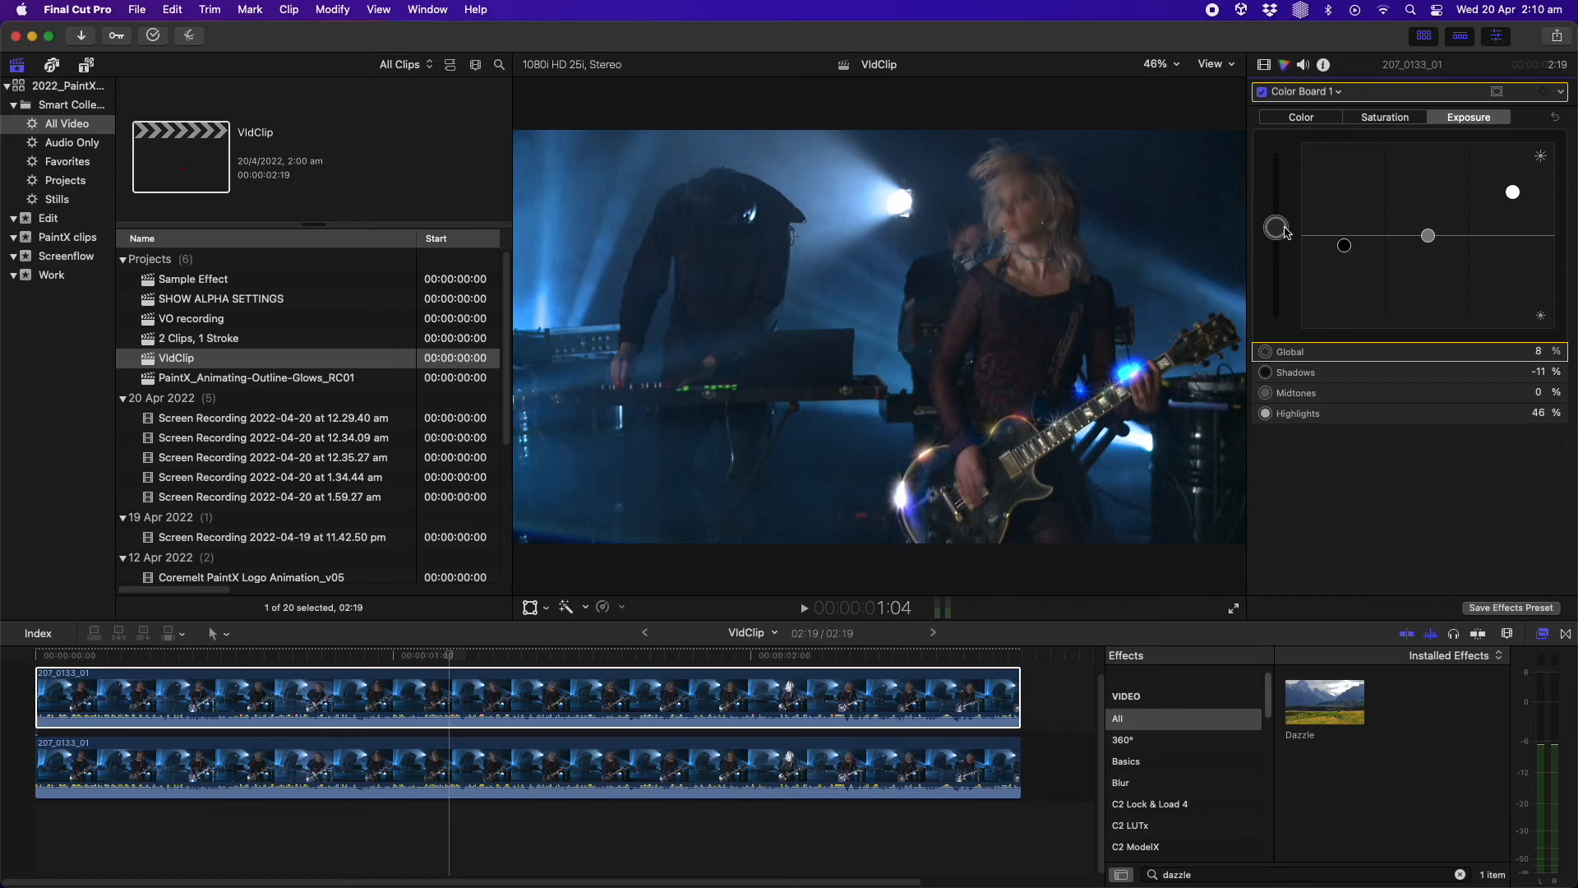
click(1302, 118)
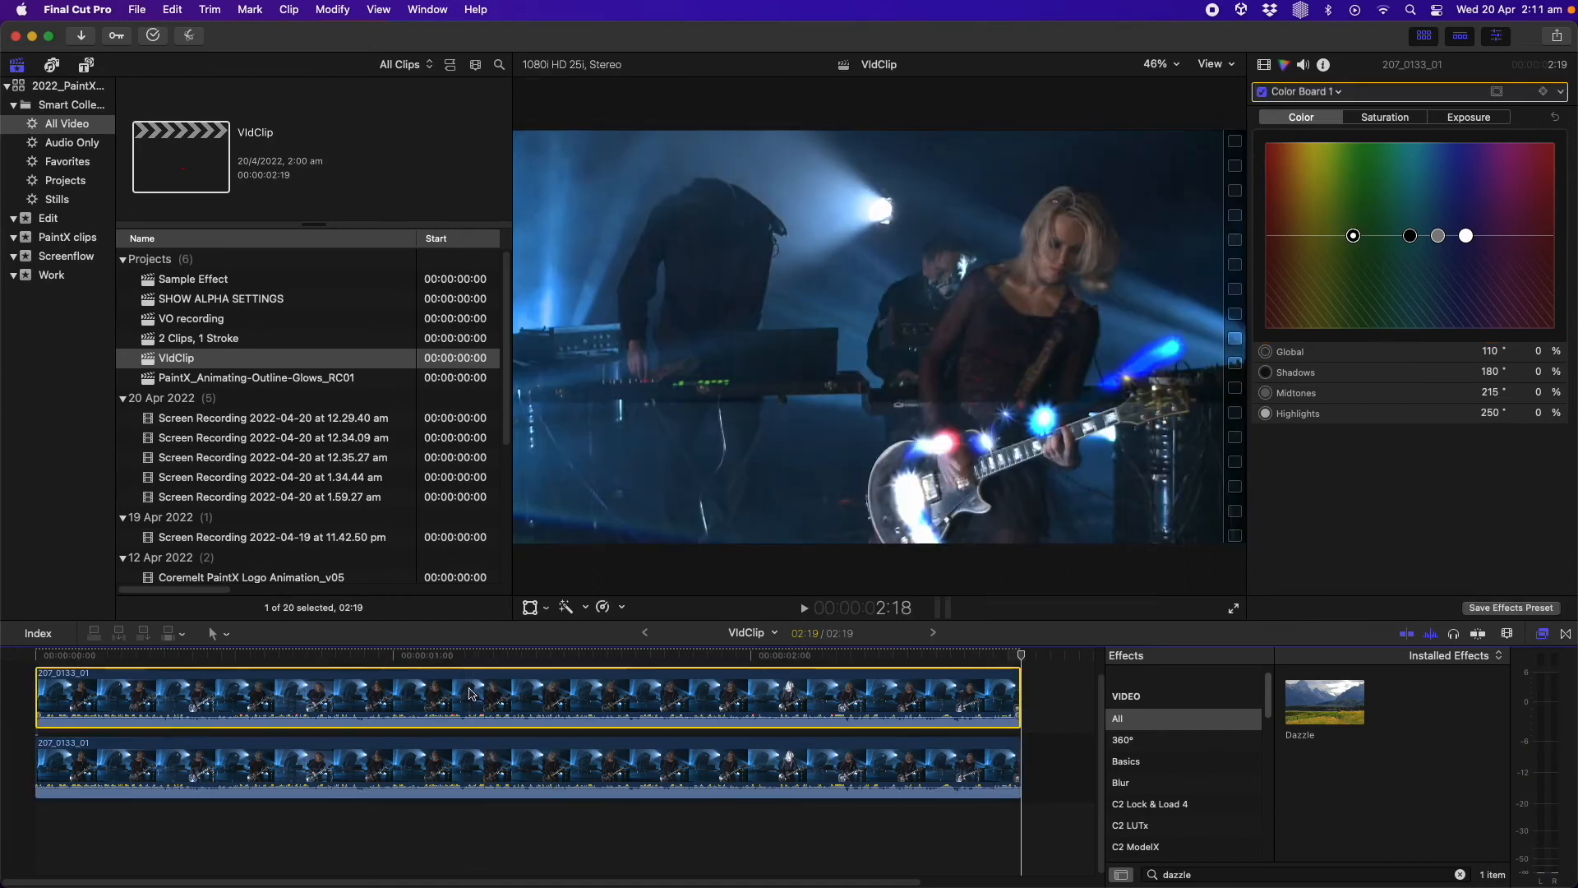
Disable the top painted clip to compare against the original footage
key(v)
click(518, 770)
mouse_move(507, 660)
mouse_down()
mouse_move(345, 661)
mouse_move(554, 660)
mouse_move(510, 661)
mouse_up()
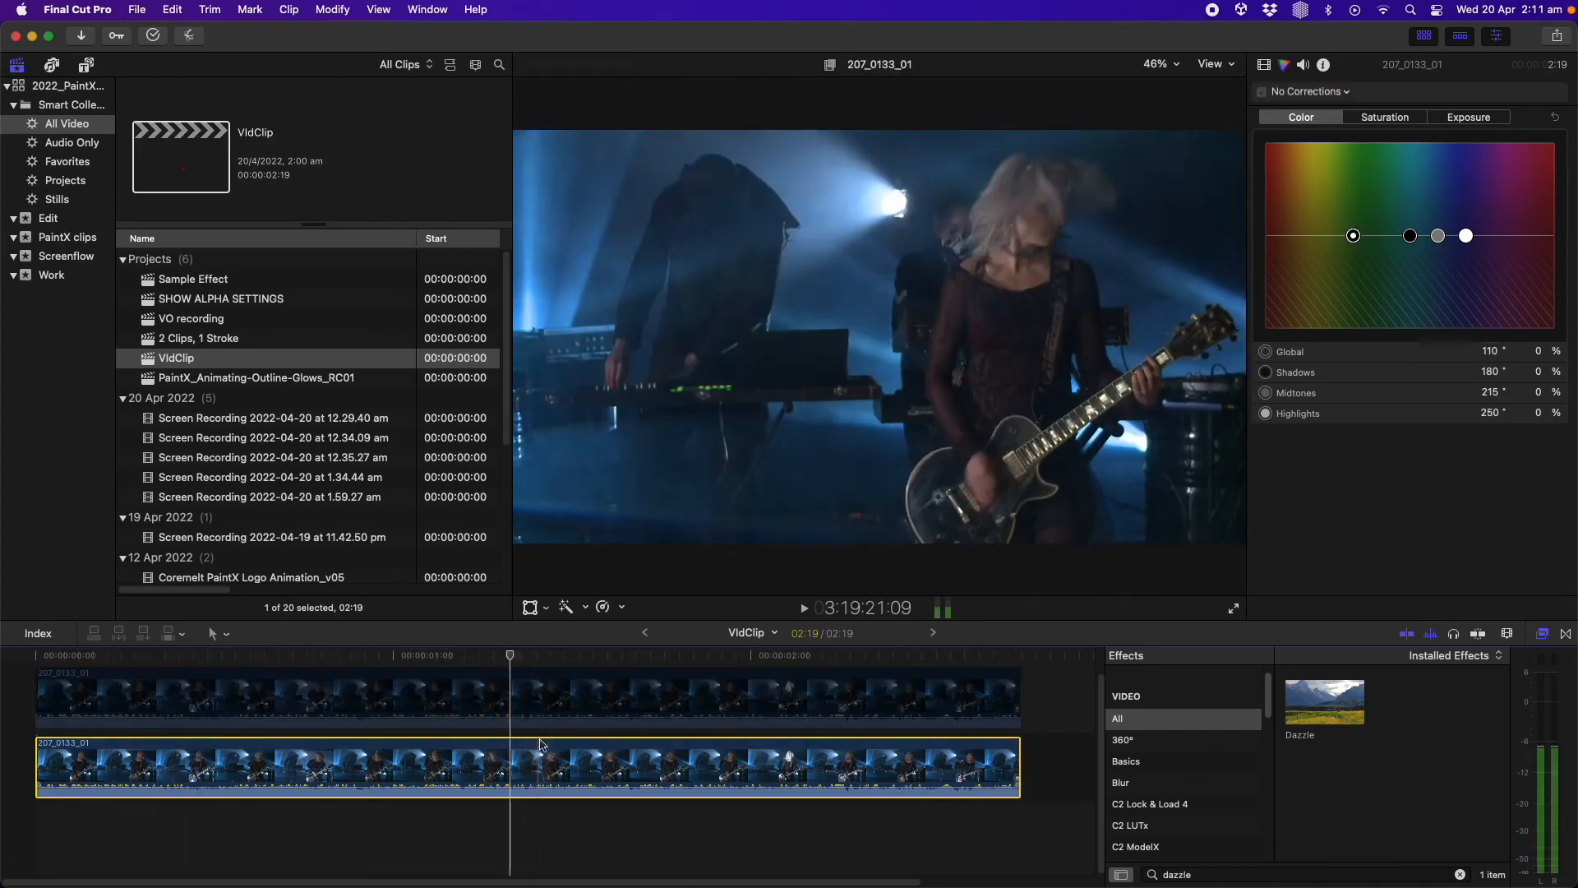
Disable the lower source clip and re-enable the top painted clip
key(v)
click(536, 711)
key(v)
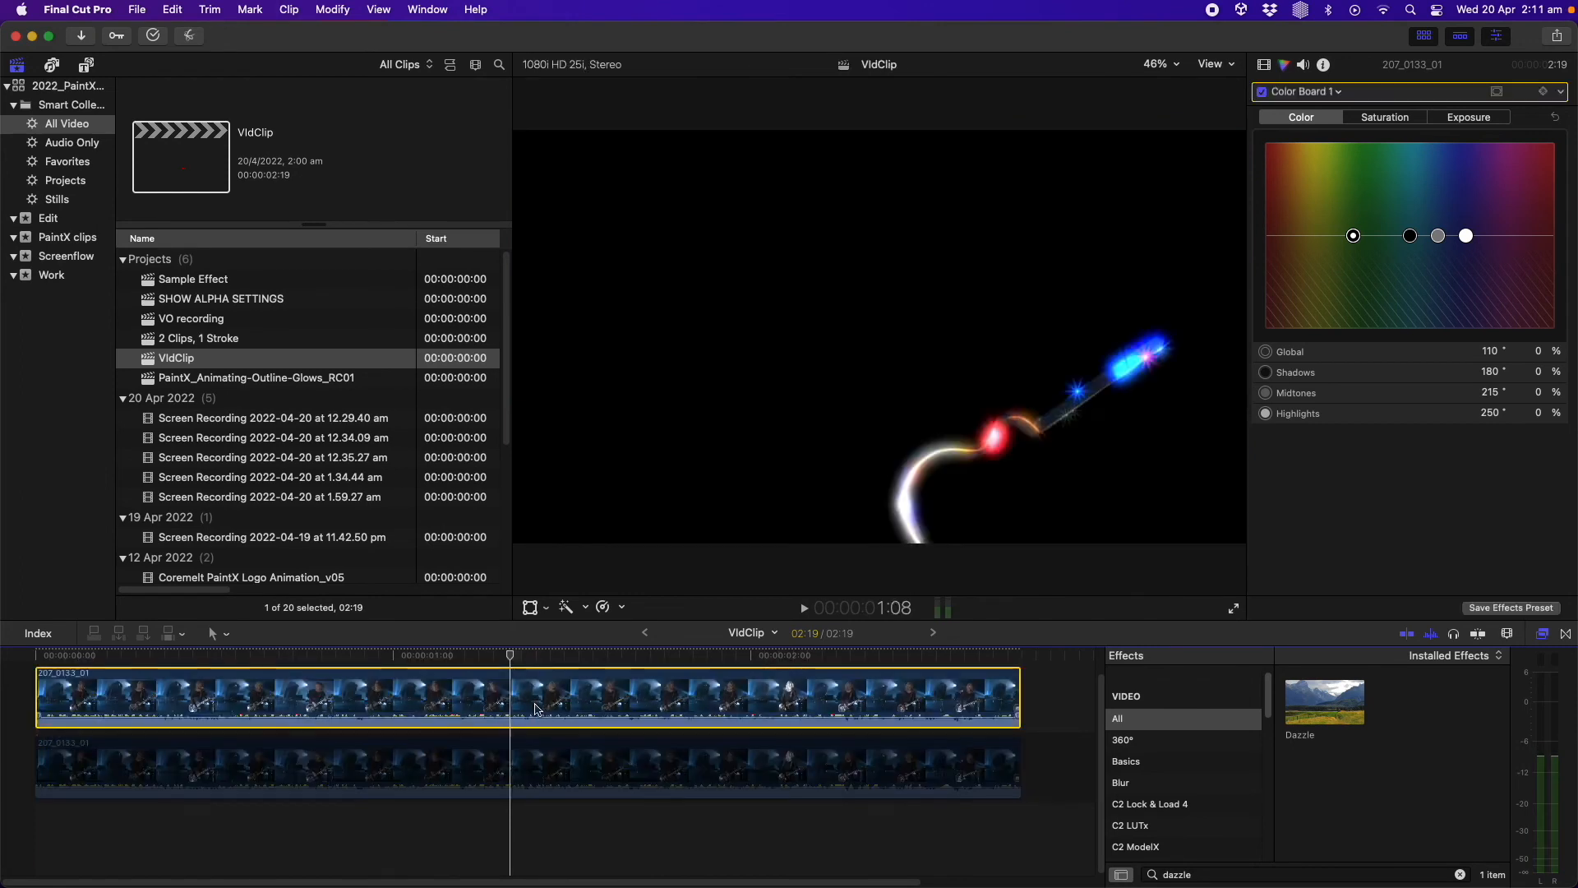
Scrub through the timeline to preview the Dazzle-lit guitar strokes and reopen the effect settings
drag(538, 655, 931, 666)
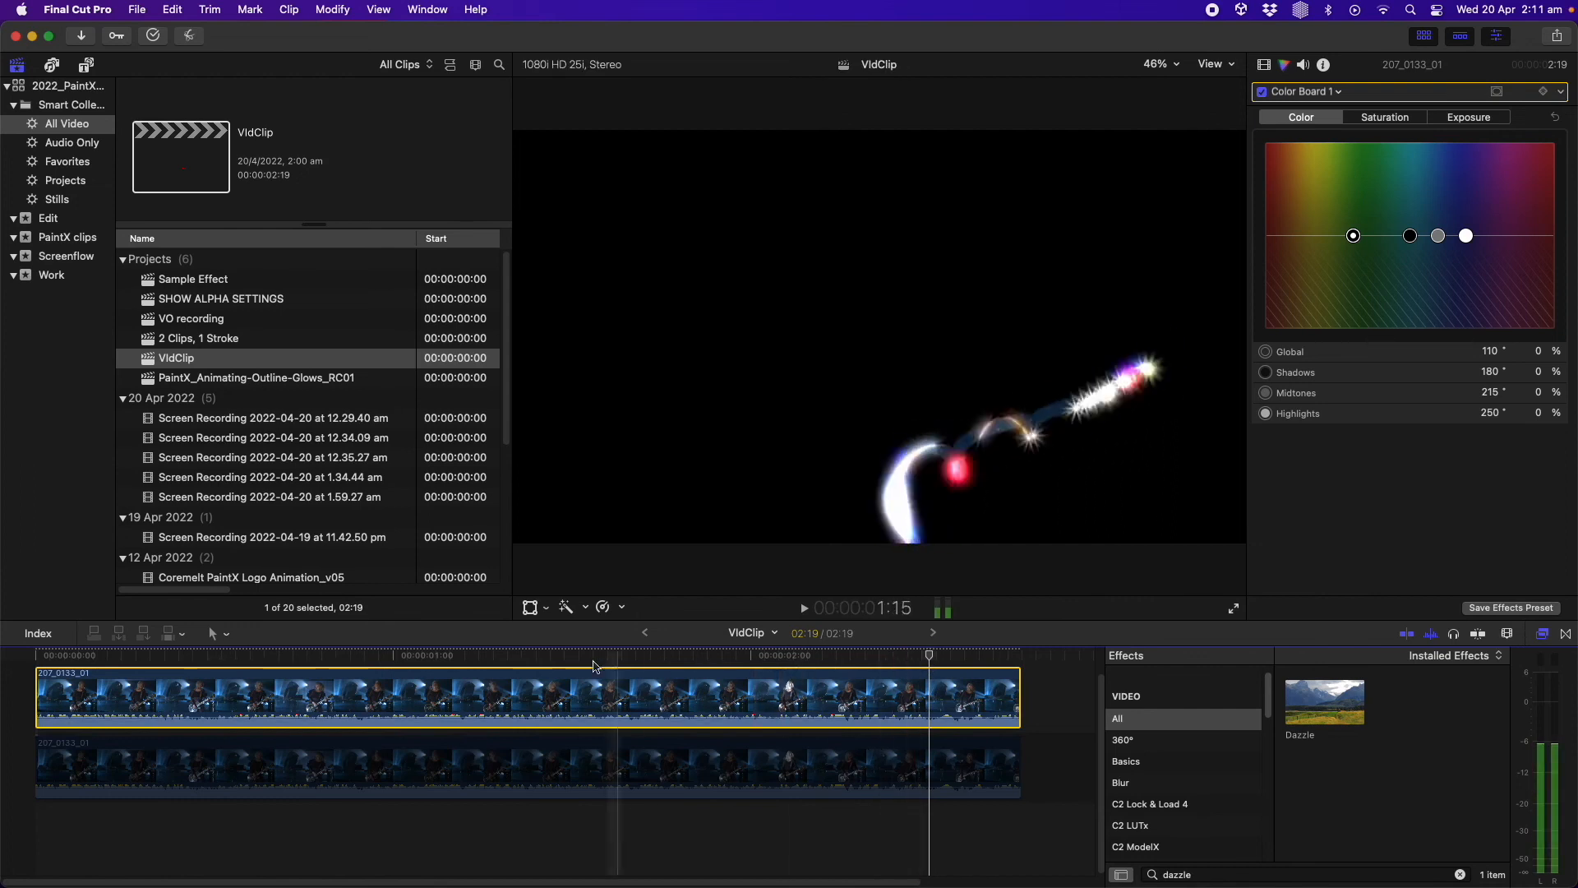
drag(930, 655, 163, 659)
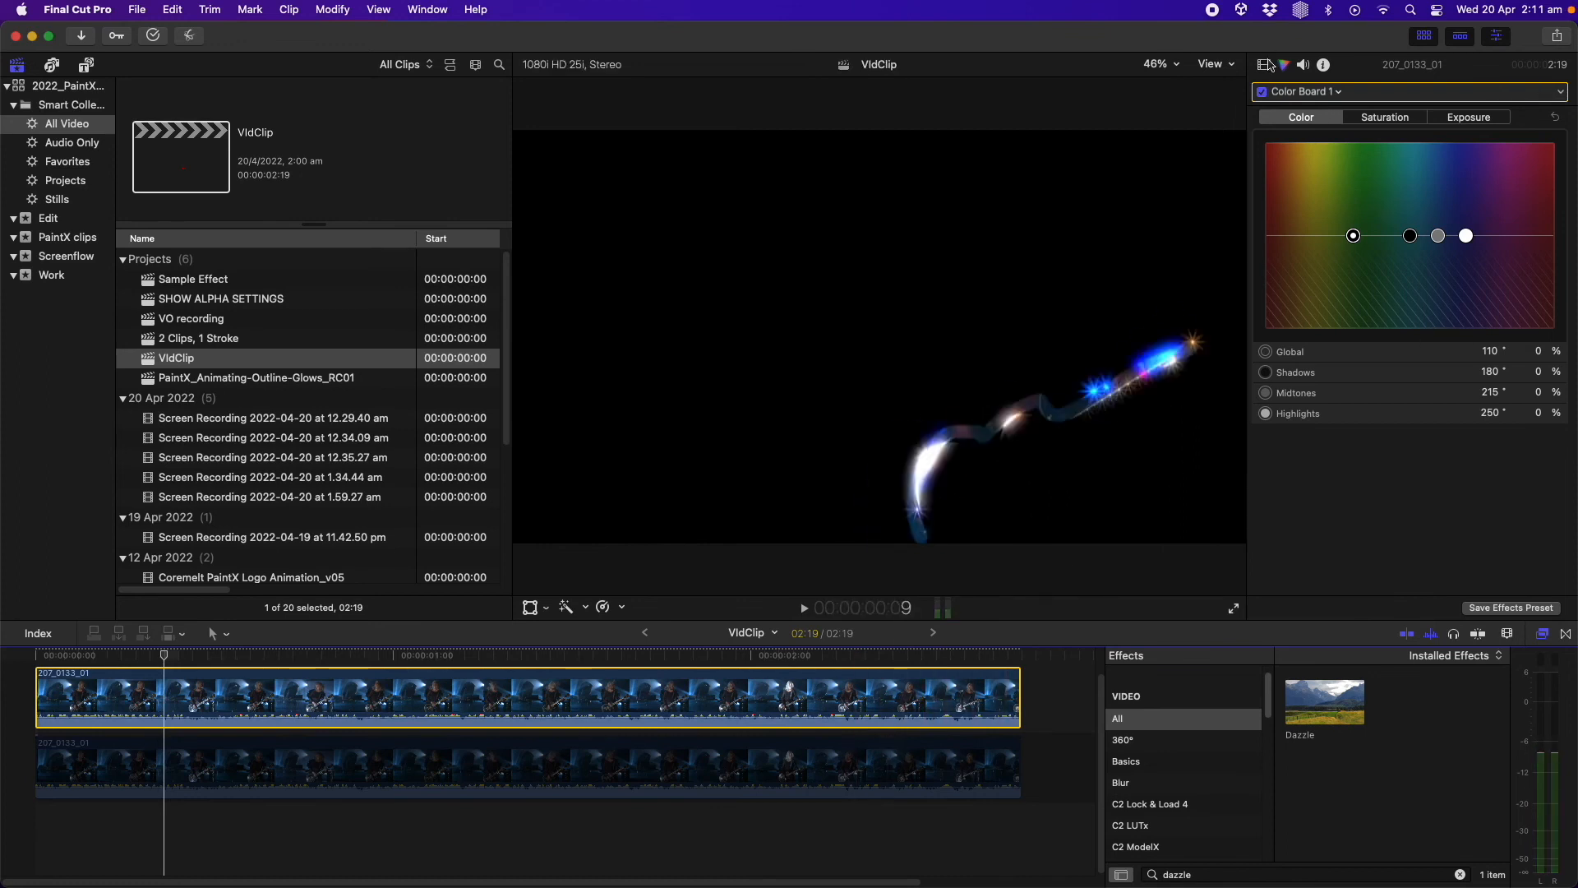
click(1264, 64)
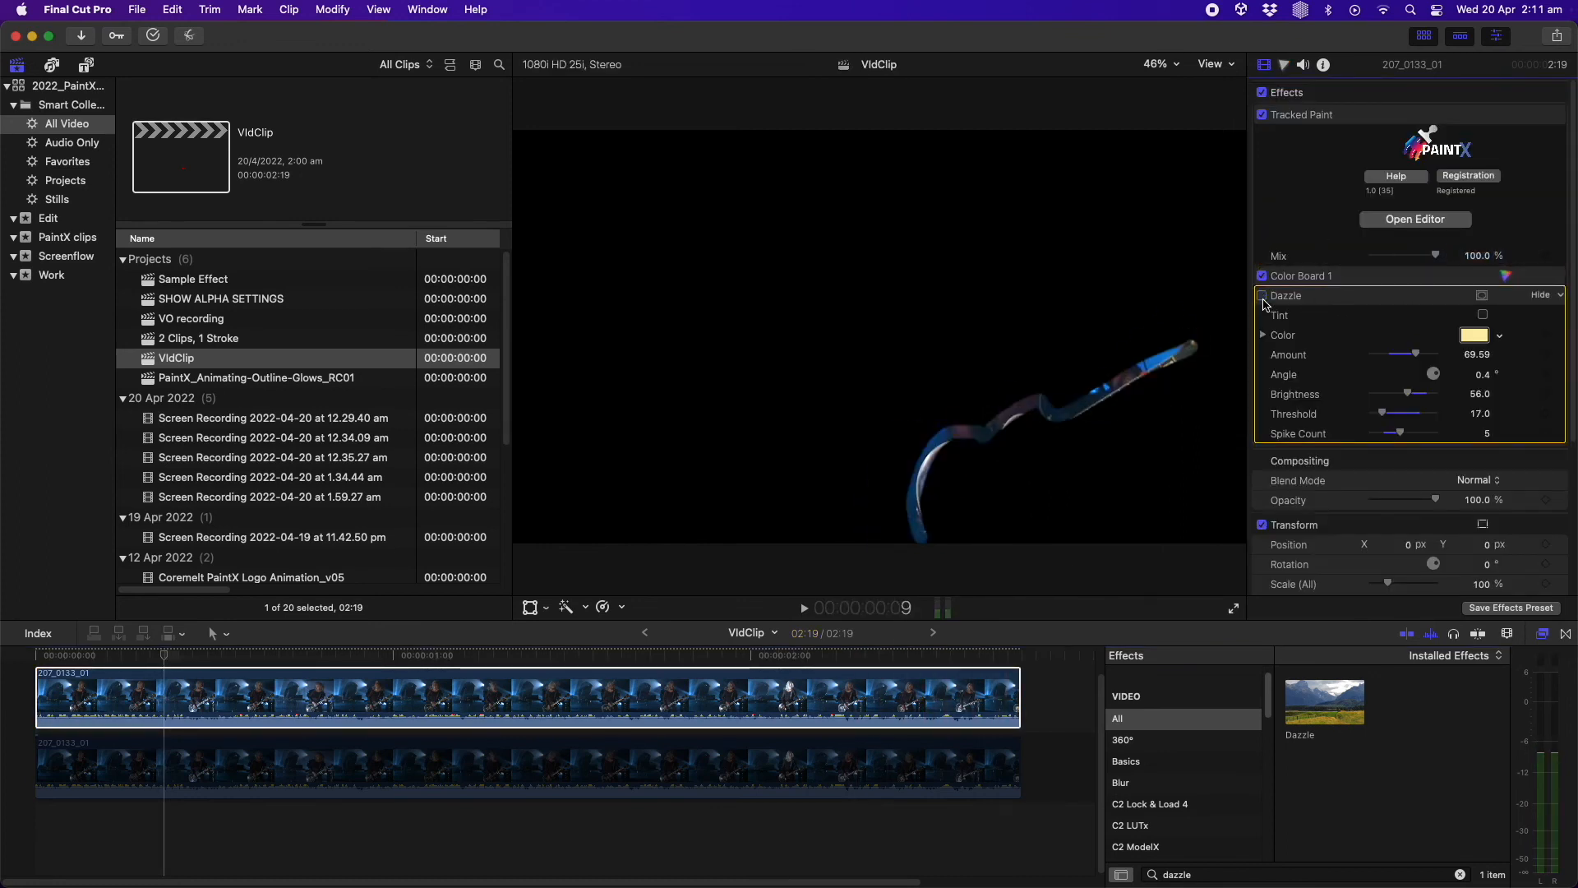